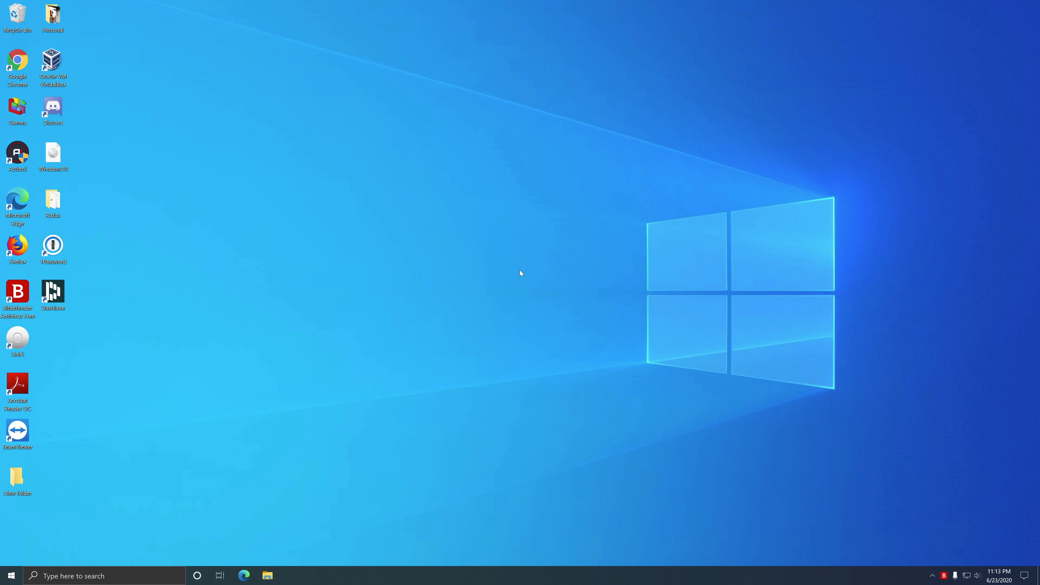
Find and open Hyper-V Manager.
{"action": "left_click", "coordinate": [8, 576]}
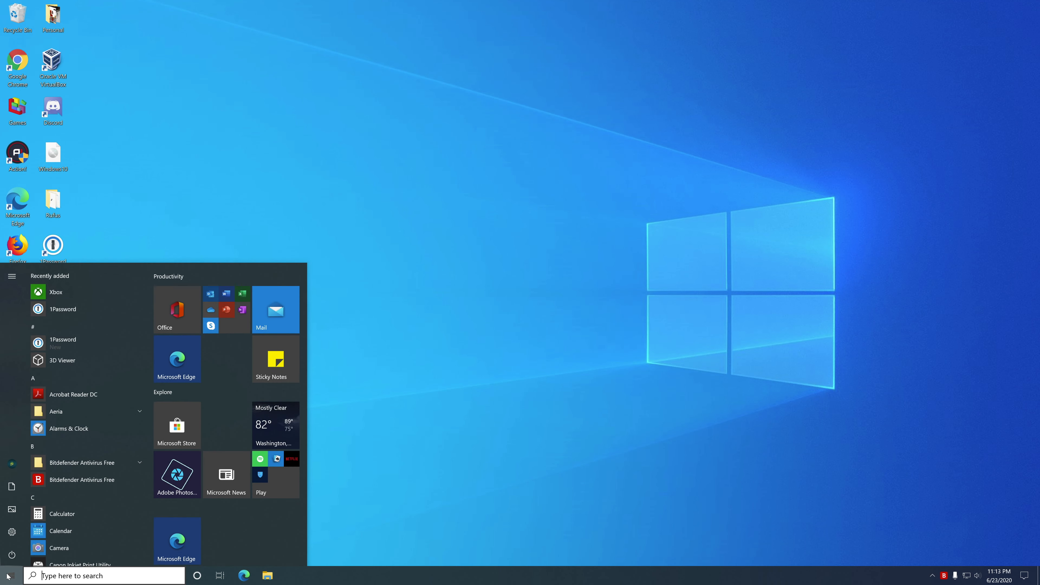
{"action": "type", "text": "hyp"}
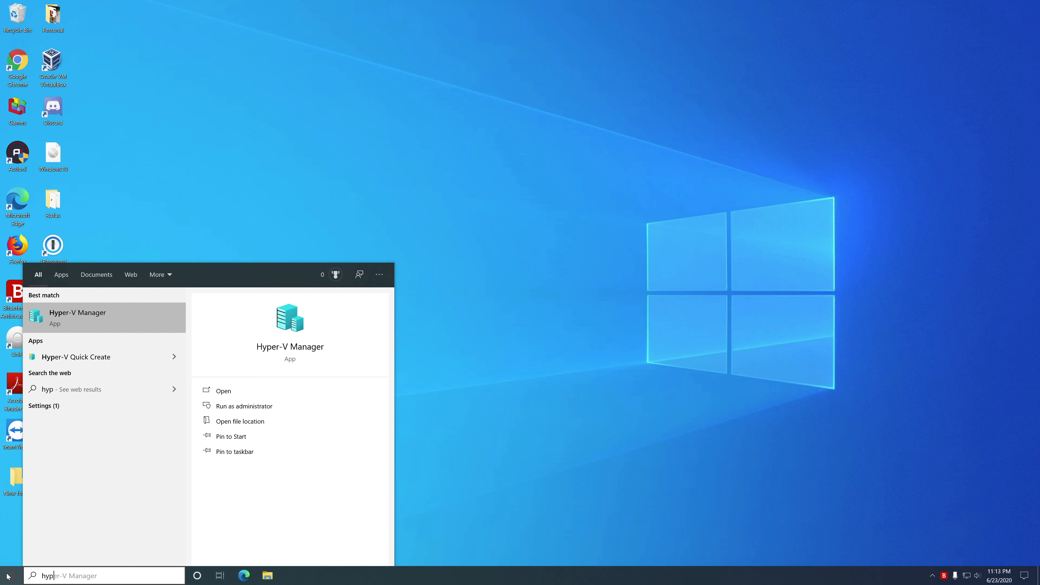
{"action": "key", "text": "Return"}
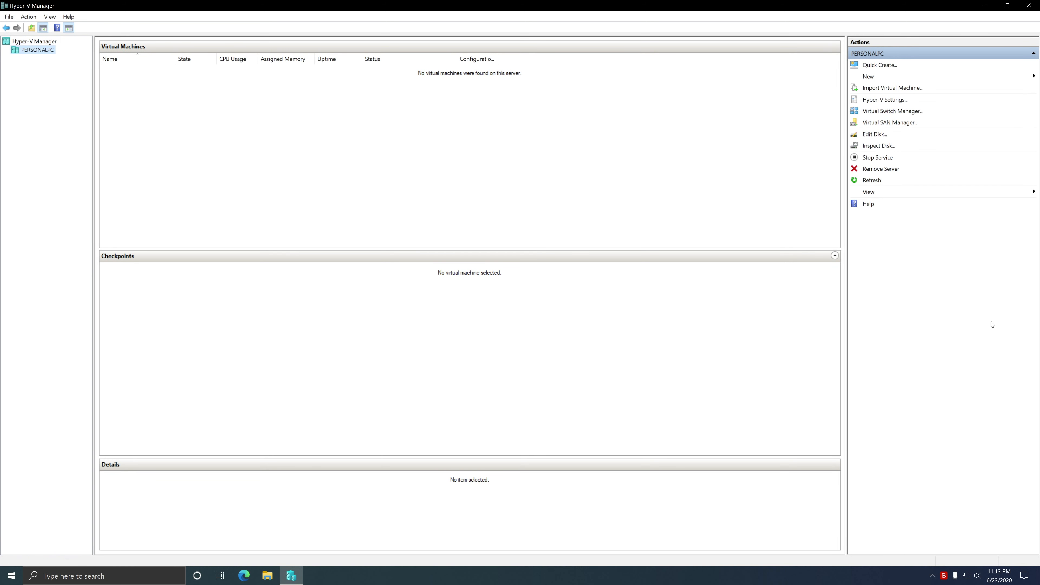
Show the Windows 10 image file on the desktop and return to the Hyper-V Manager window.
{"action": "left_click", "coordinate": [1038, 575]}
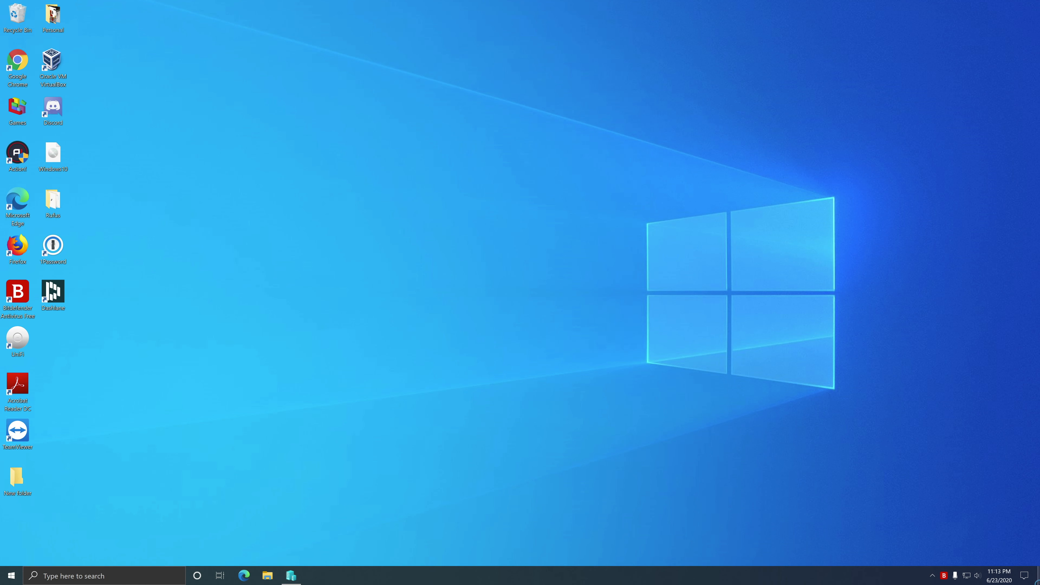
{"action": "left_click", "coordinate": [68, 155]}
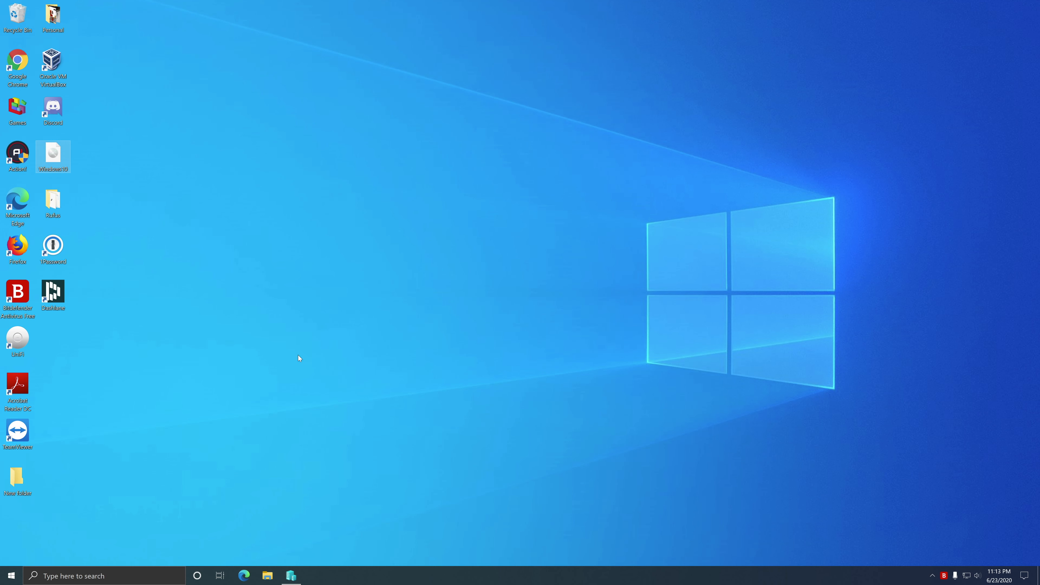
{"action": "mouse_move", "coordinate": [299, 583]}
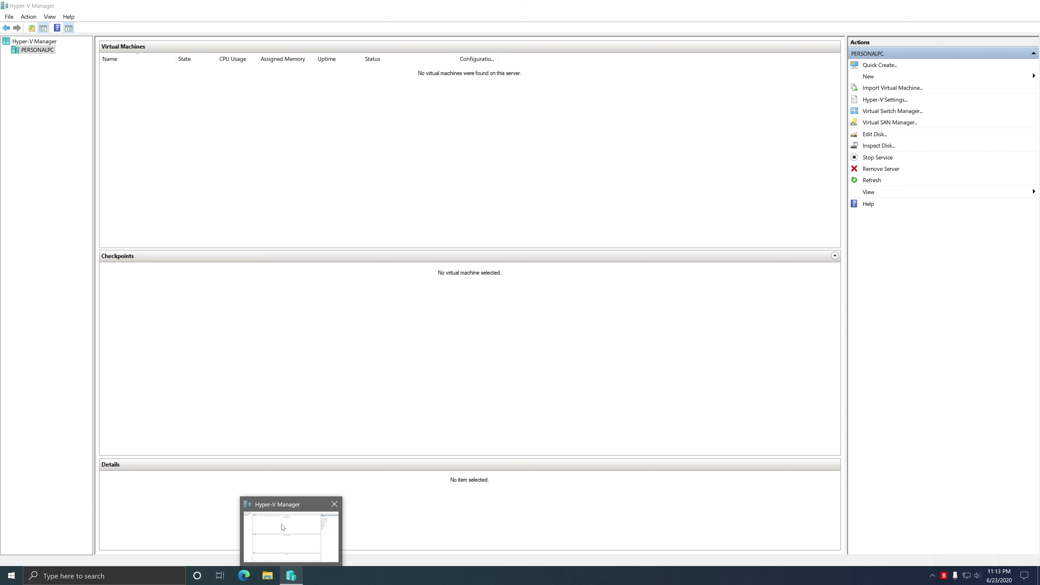
{"action": "left_click", "coordinate": [282, 528]}
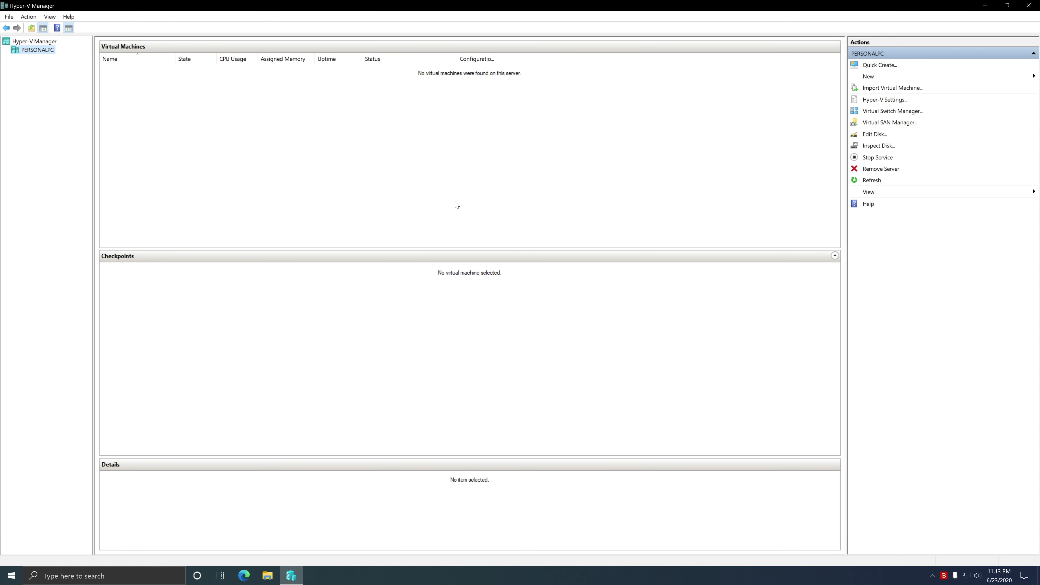
Start creating a new virtual machine on the server and continue past the wizard's introduction page.
{"action": "left_click", "coordinate": [873, 77]}
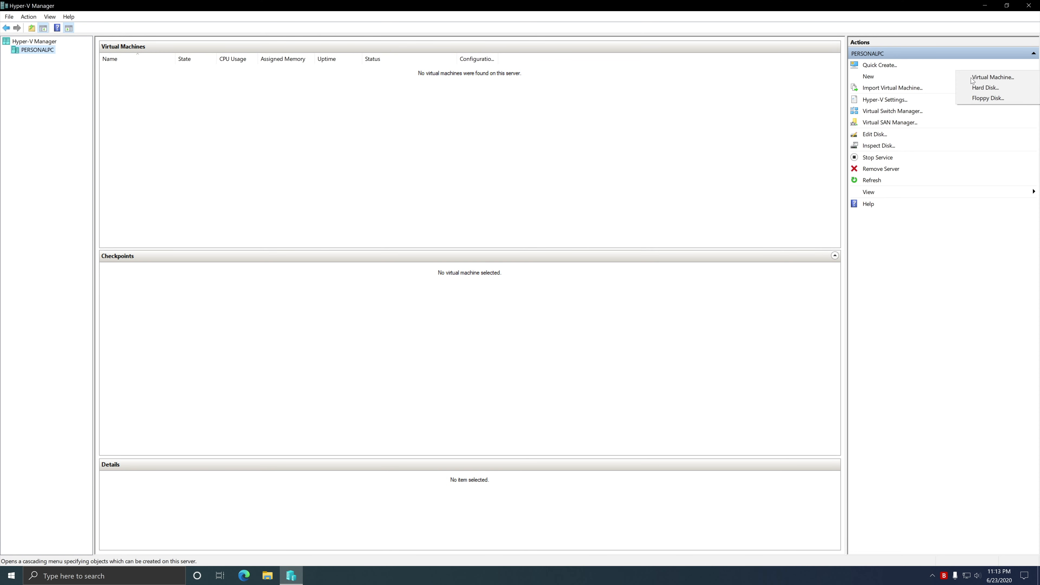
{"action": "left_click", "coordinate": [986, 77]}
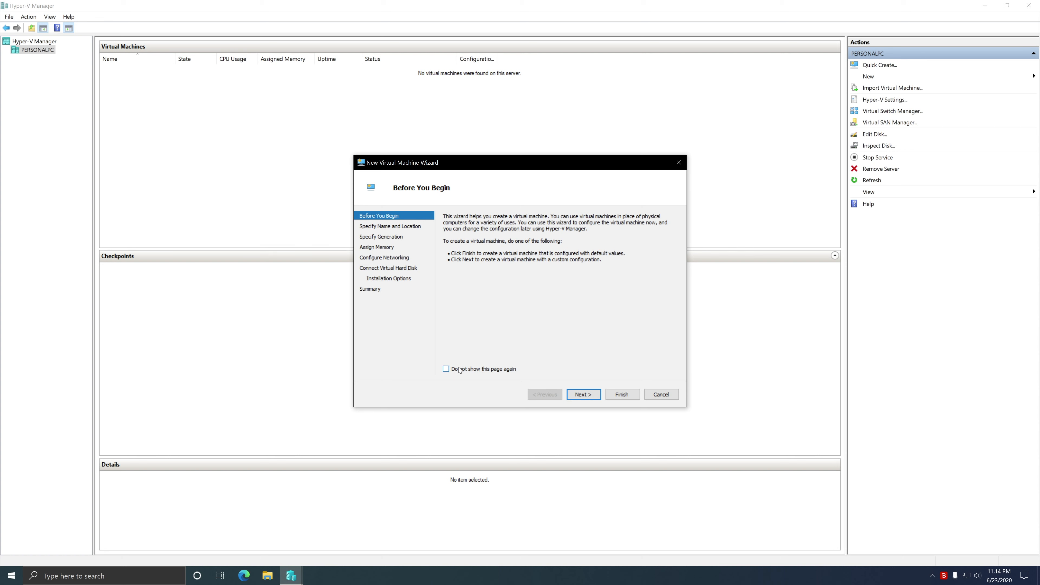
{"action": "left_click", "coordinate": [586, 395]}
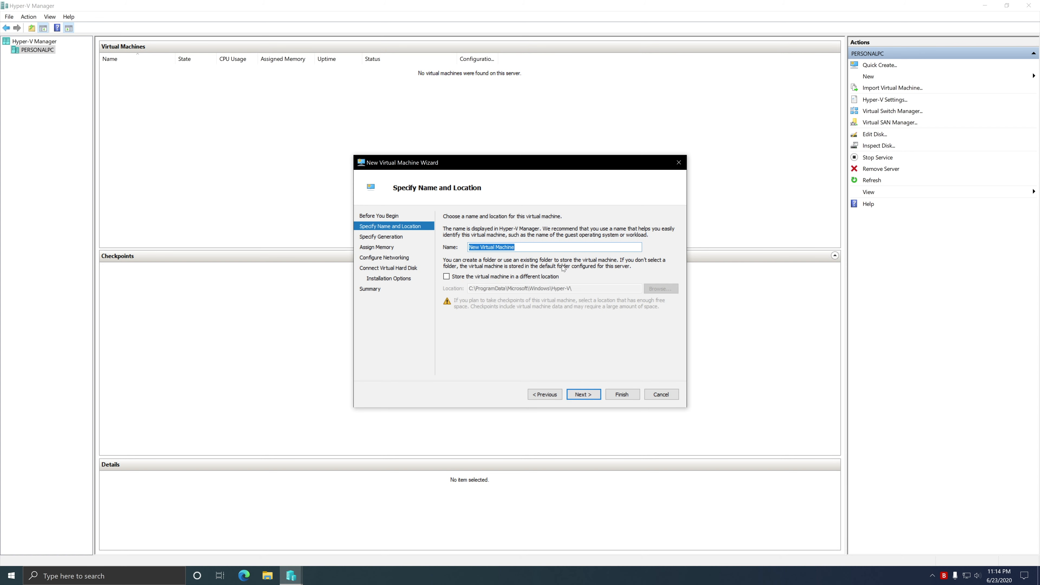
Name the virtual machine Win10_1 and enable storing it in a different location, keeping the folder C:\ProgramData\Microsoft\Windows\Hyper-V\.
{"action": "type", "text": "Win10_1"}
{"action": "left_click", "coordinate": [483, 277]}
{"action": "left_click", "coordinate": [480, 277]}
{"action": "left_click", "coordinate": [479, 277]}
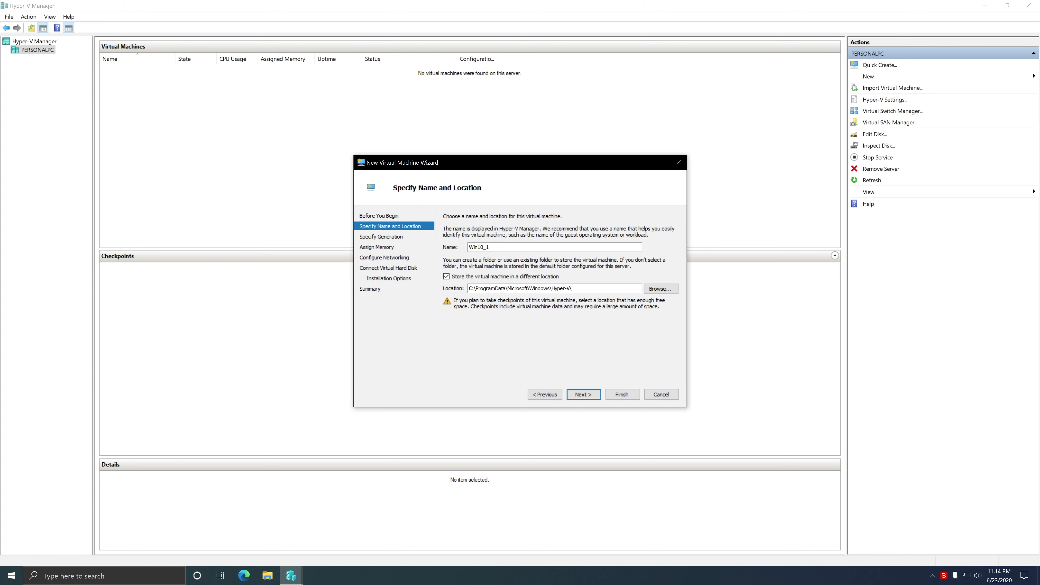
{"action": "left_click", "coordinate": [473, 279]}
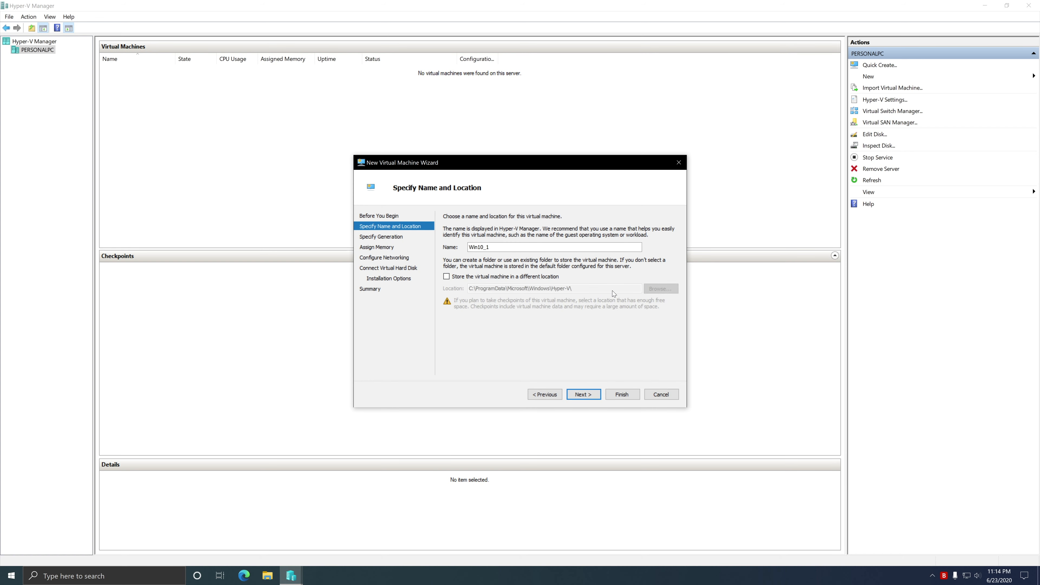
{"action": "left_click", "coordinate": [493, 278]}
{"action": "left_click", "coordinate": [658, 289]}
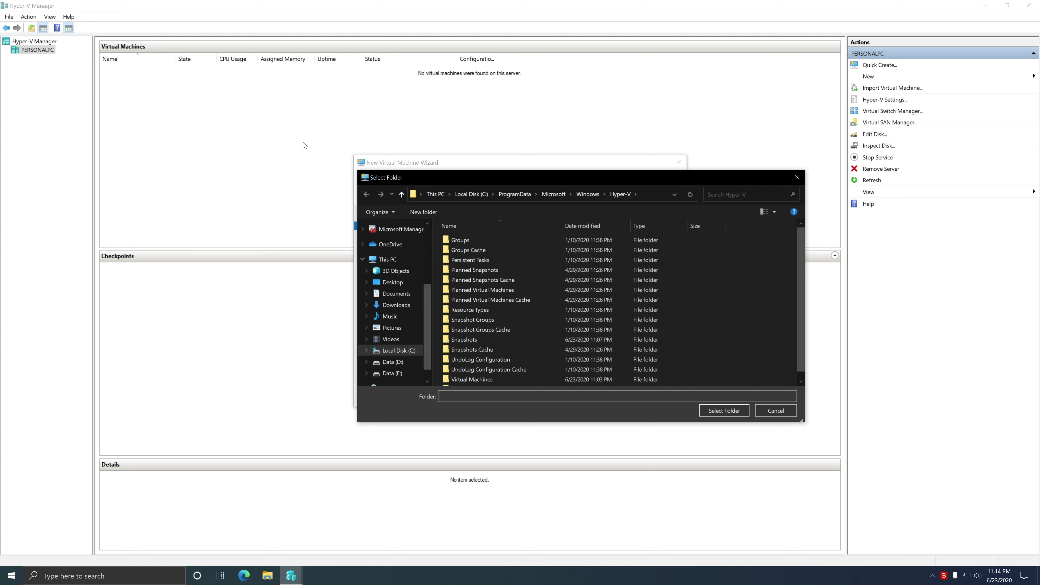
{"action": "left_click", "coordinate": [774, 413]}
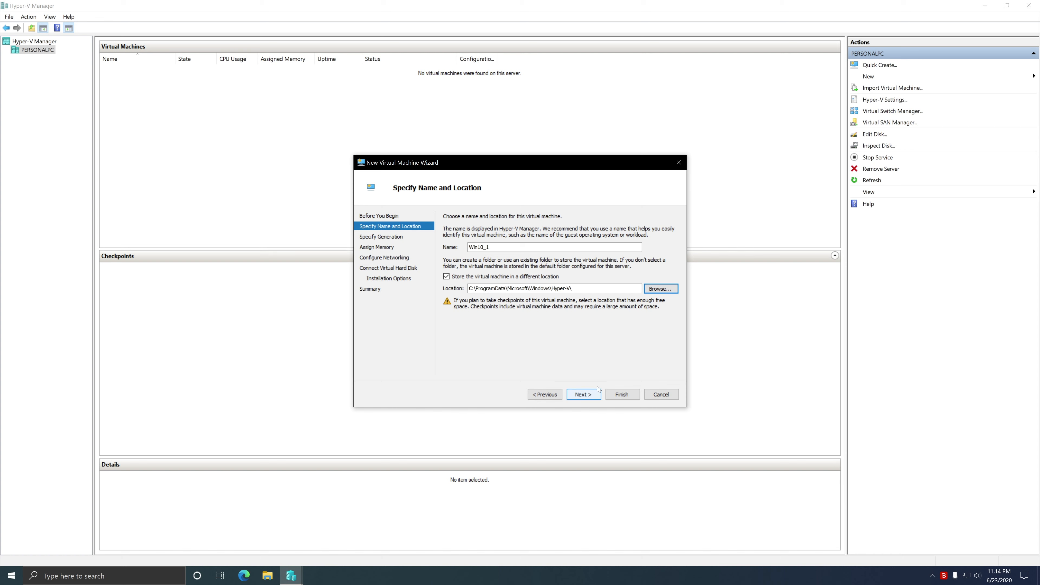
{"action": "left_click", "coordinate": [589, 398]}
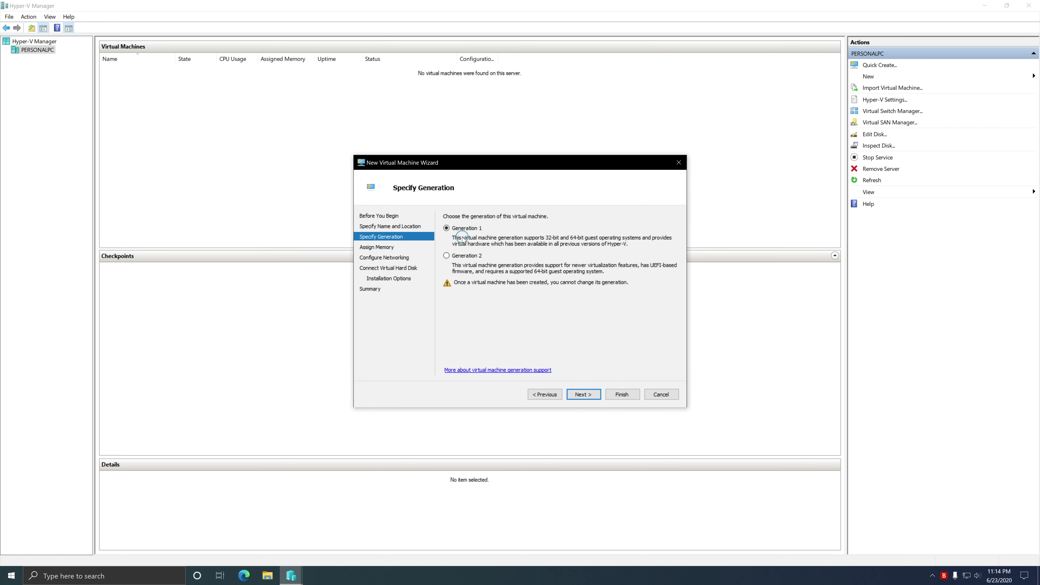
Choose Generation 2 for the virtual machine and assign 4096 MB of startup memory with Dynamic Memory turned off.
{"action": "left_click", "coordinate": [466, 257]}
{"action": "left_click", "coordinate": [583, 394]}
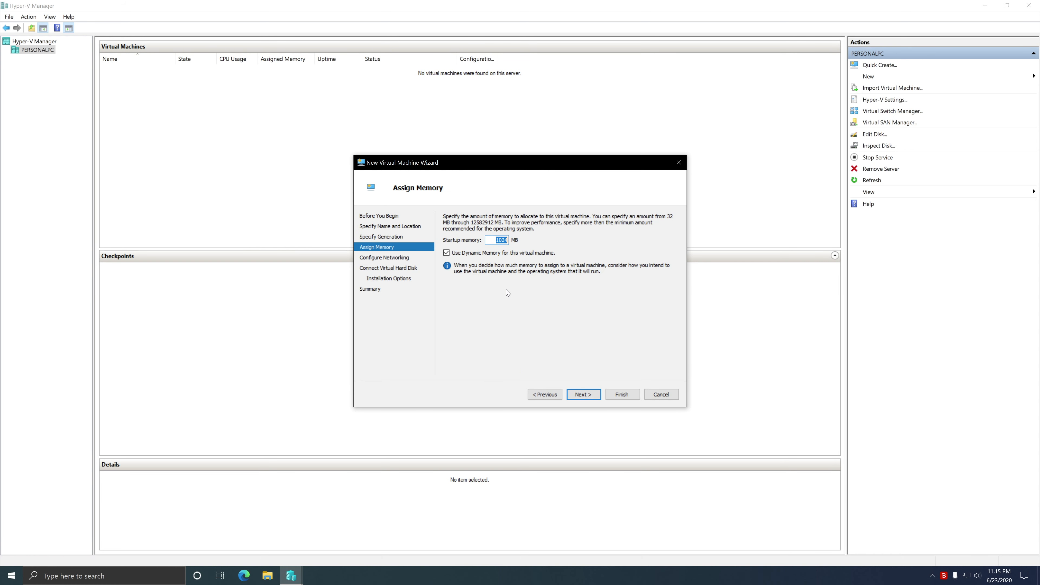
{"action": "left_click", "coordinate": [478, 254]}
{"action": "type", "text": "4096"}
Open Calculator and multiply 1024 by 4 to check the startup memory amount in megabytes.
{"action": "left_click", "coordinate": [1, 579]}
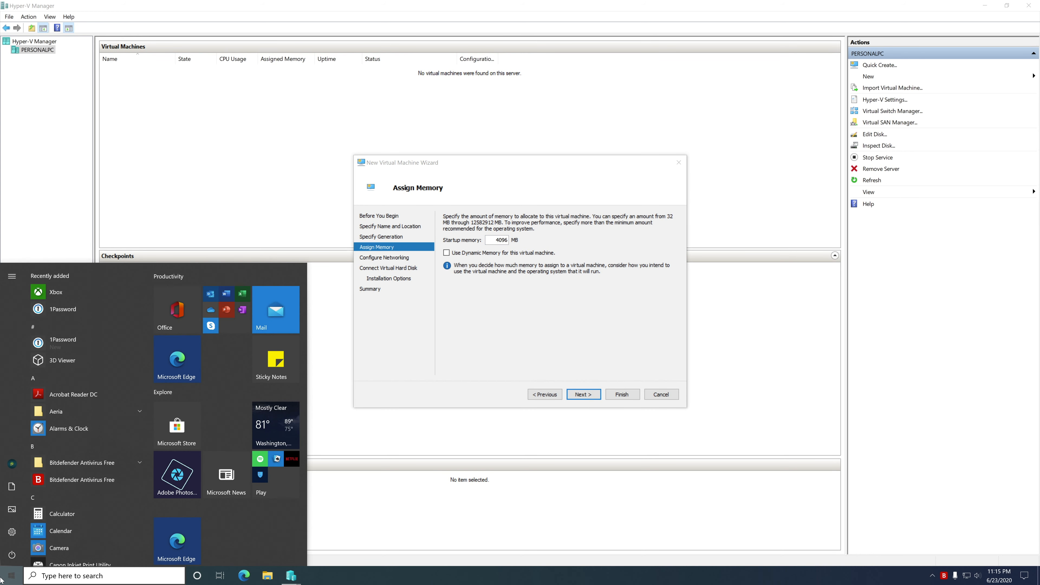
{"action": "type", "text": "cal"}
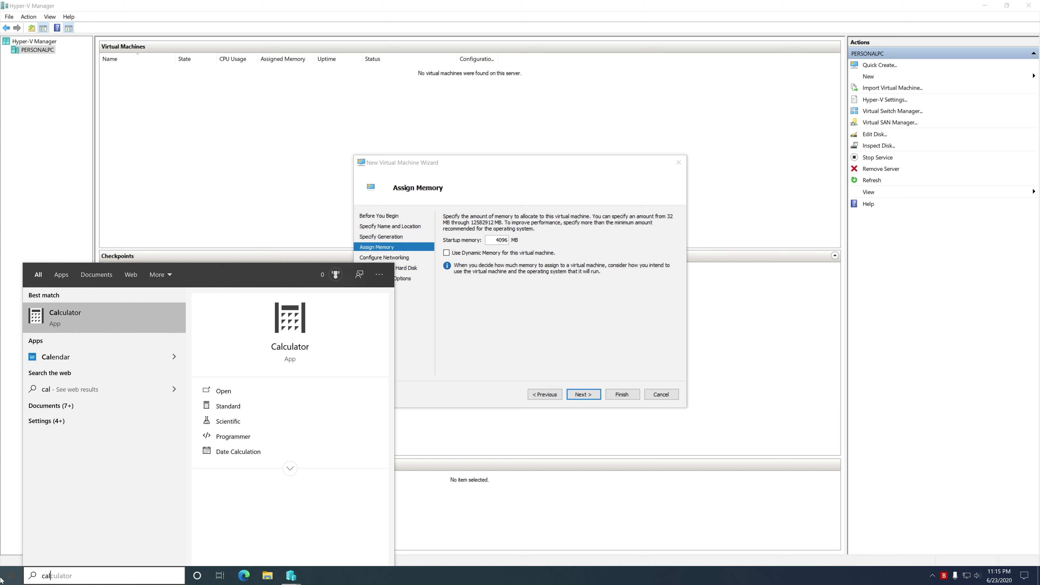
{"action": "key", "text": "Return"}
{"action": "type", "text": "1024"}
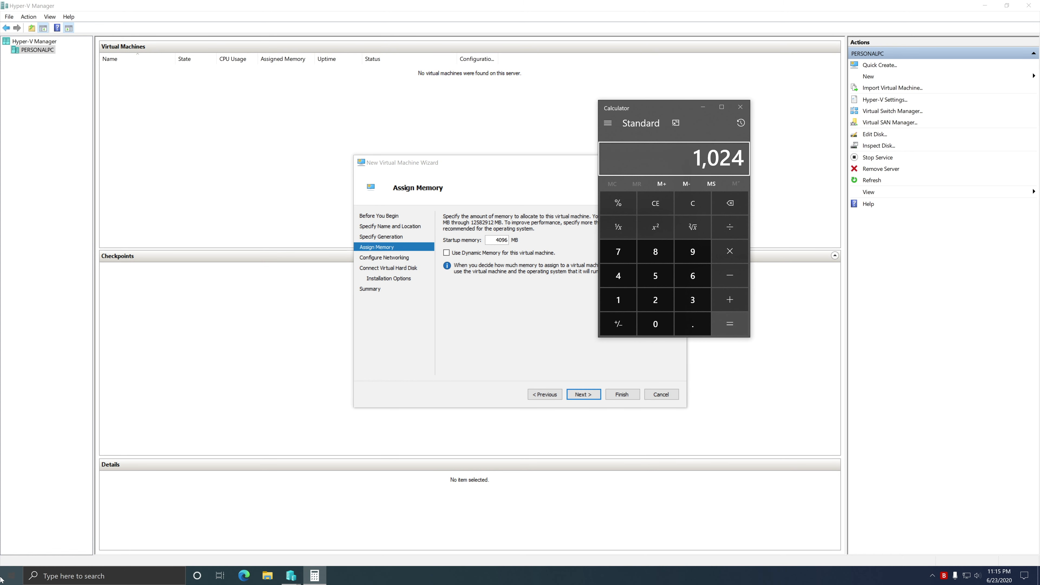
{"action": "type", "text": "*"}
{"action": "type", "text": "4"}
{"action": "key", "text": "Return"}
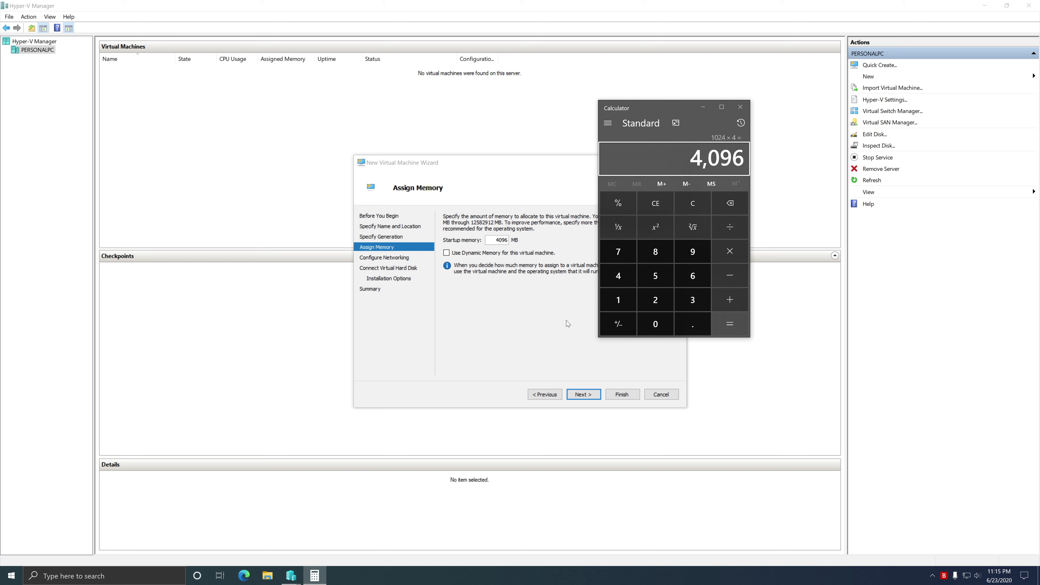
{"action": "mouse_move", "coordinate": [693, 109]}
{"action": "left_mouse_down"}
{"action": "mouse_move", "coordinate": [732, 88]}
{"action": "mouse_move", "coordinate": [695, 100]}
{"action": "left_mouse_up"}
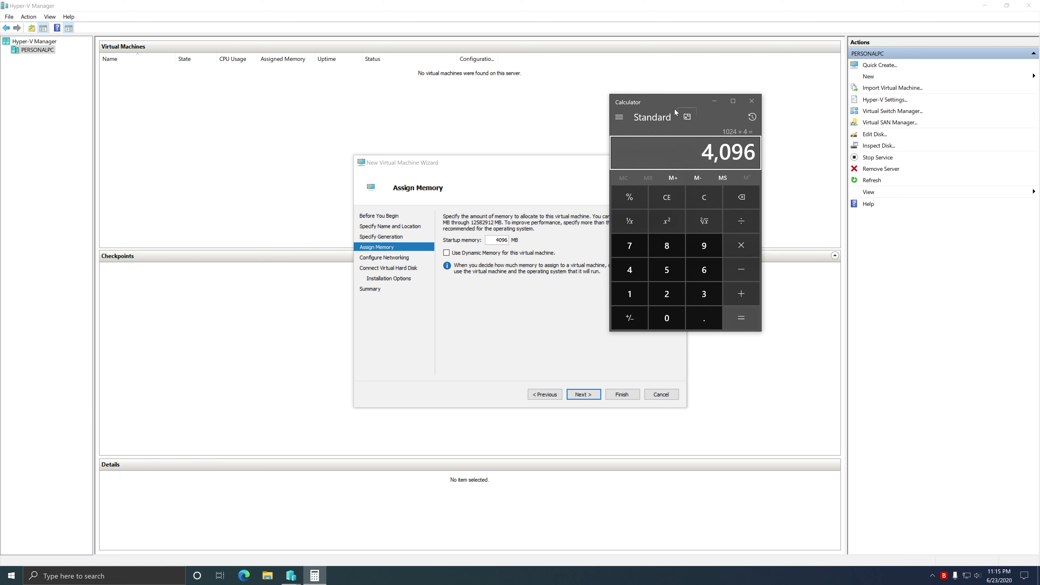
Find and open Device Manager to look over the host computer's hardware.
{"action": "left_click", "coordinate": [8, 576]}
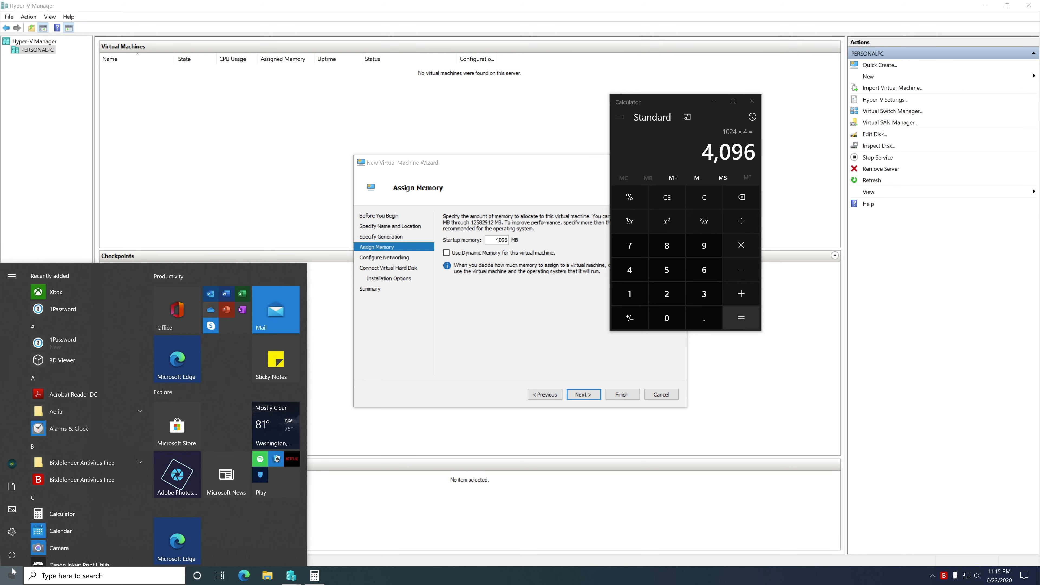
{"action": "type", "text": "d"}
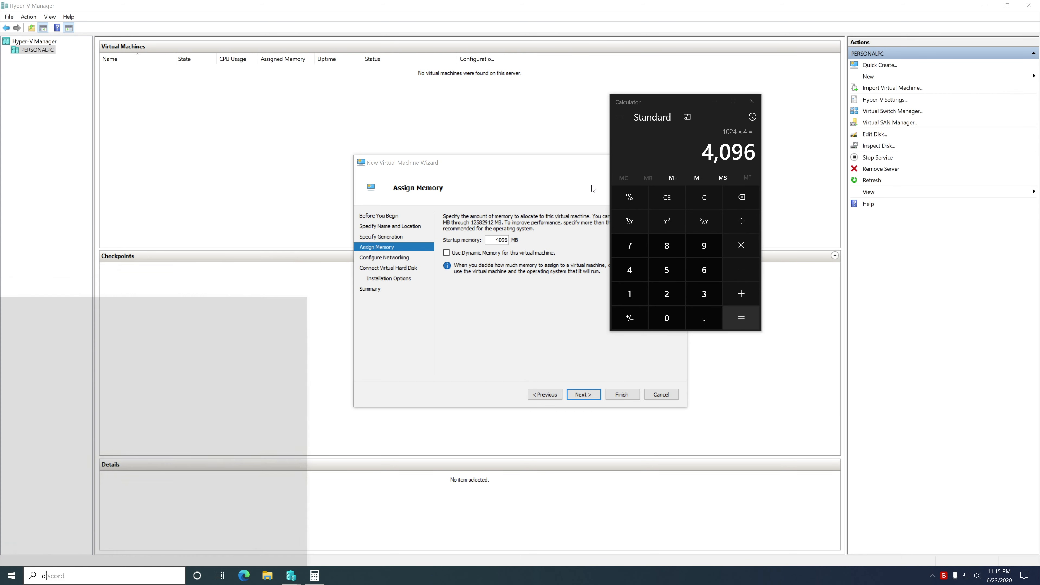
{"action": "type", "text": "ev"}
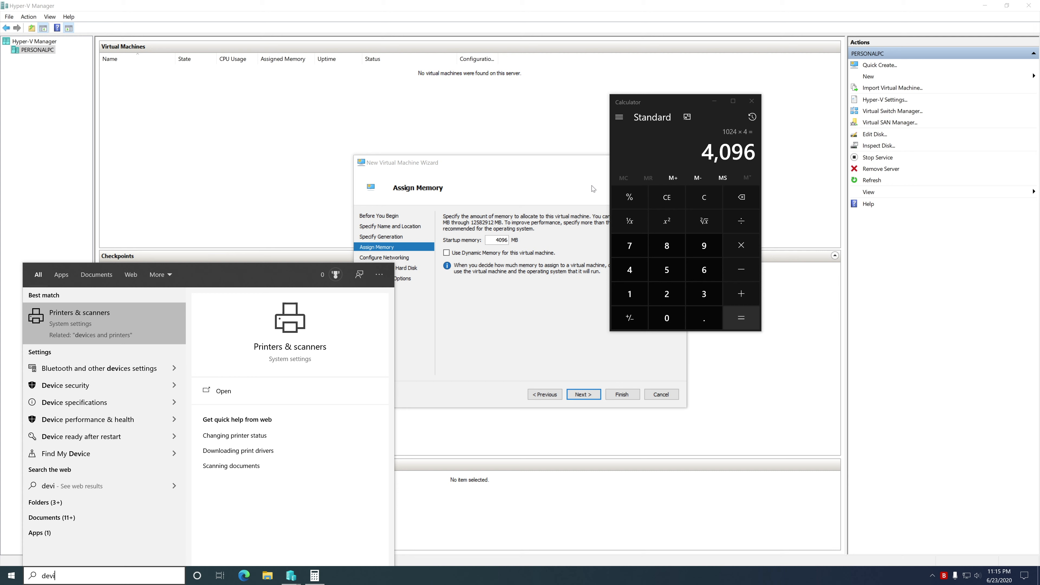
{"action": "key", "text": "Return"}
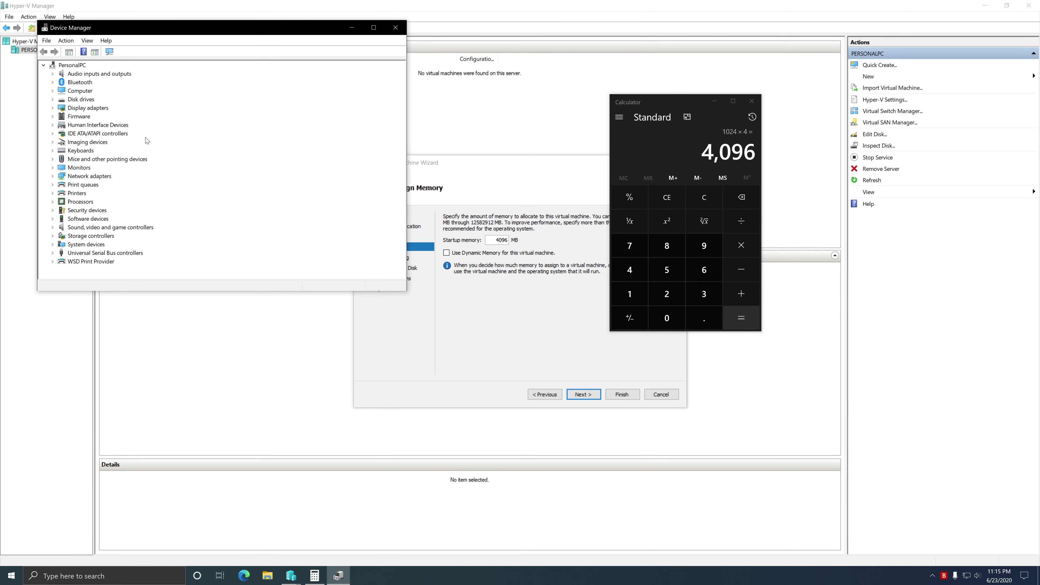
Open the properties of This PC in File Explorer to check the host's installed memory.
{"action": "left_click", "coordinate": [267, 576]}
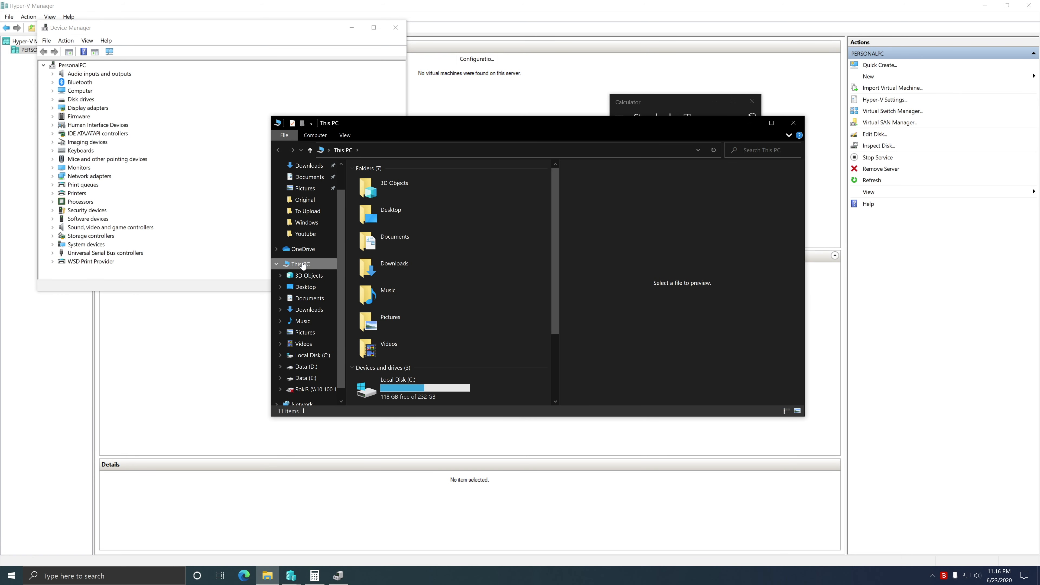
{"action": "right_click", "coordinate": [302, 263]}
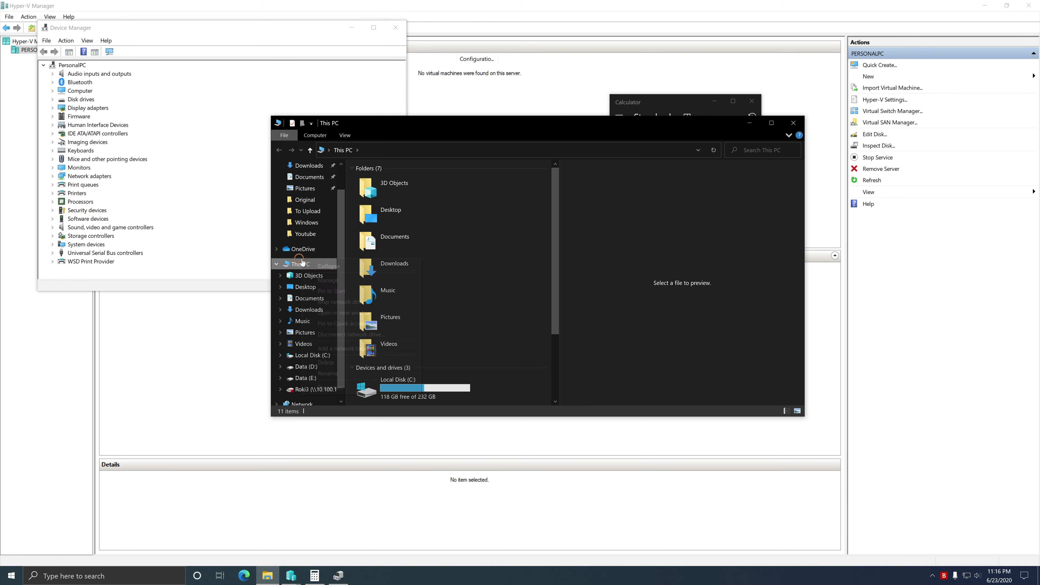
{"action": "left_click", "coordinate": [353, 391]}
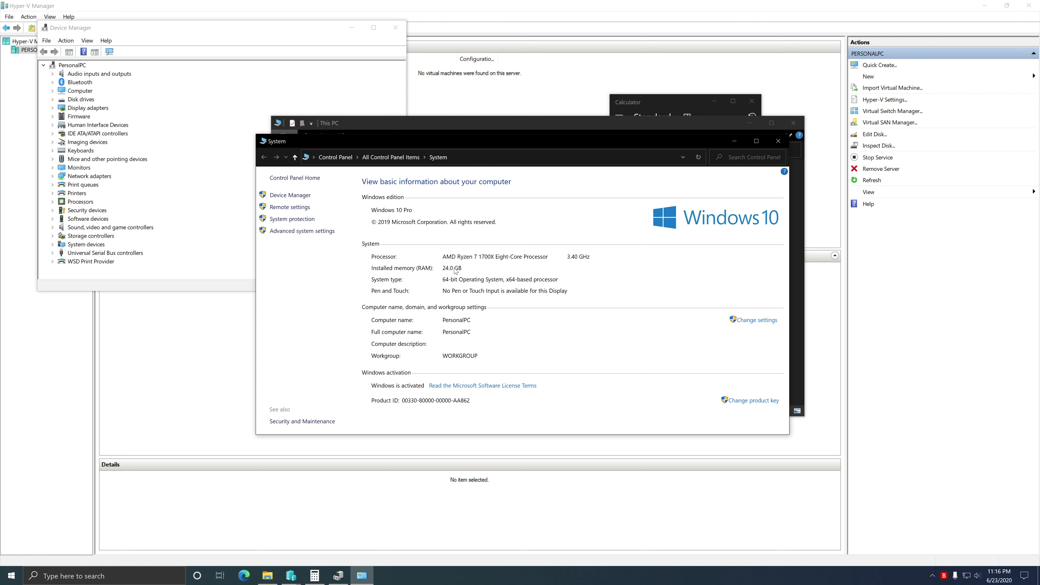
Open Task Manager and view the host's memory usage in its performance details.
{"action": "right_click", "coordinate": [434, 574]}
{"action": "left_click", "coordinate": [464, 528]}
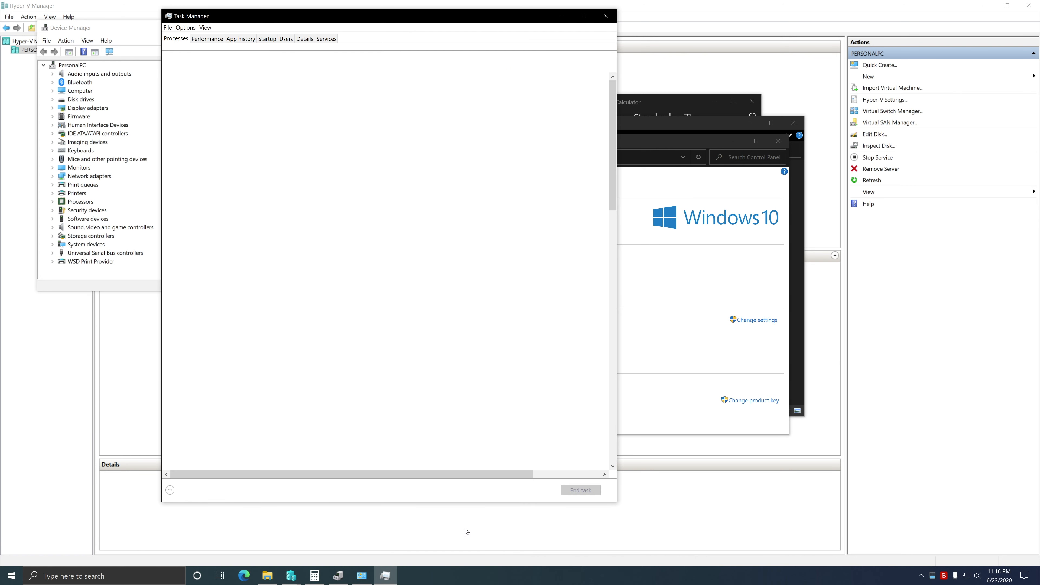
{"action": "right_click", "coordinate": [506, 578]}
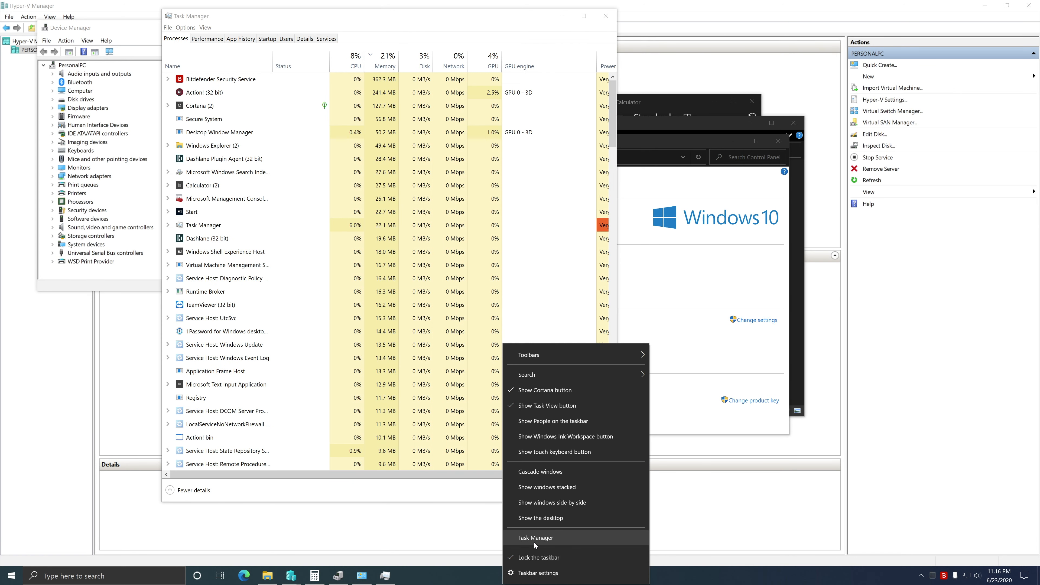
{"action": "left_click", "coordinate": [215, 9]}
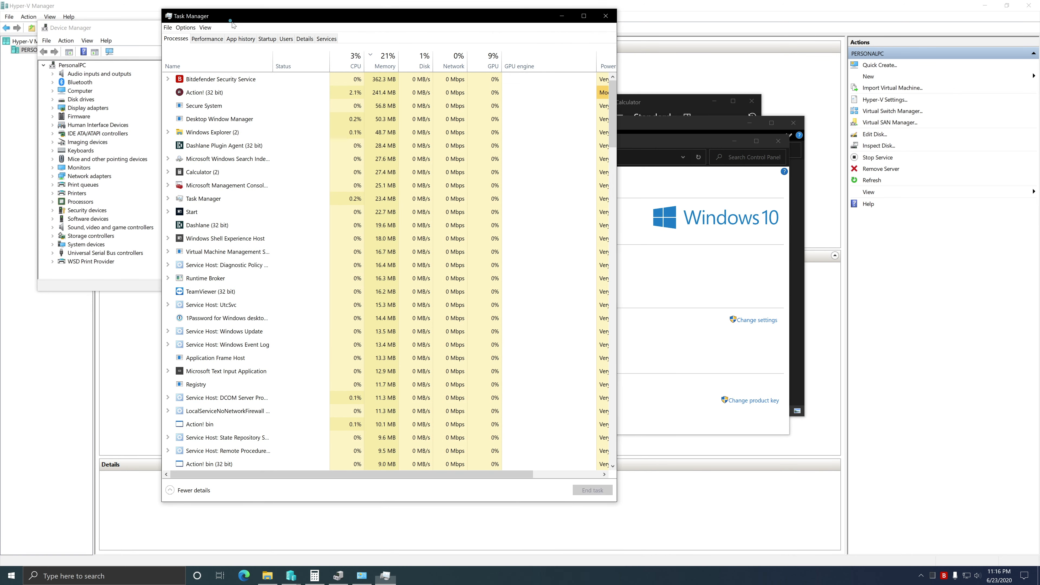
{"action": "left_click_drag", "start_coordinate": [215, 8], "coordinate": [238, 17]}
{"action": "left_click", "coordinate": [231, 47]}
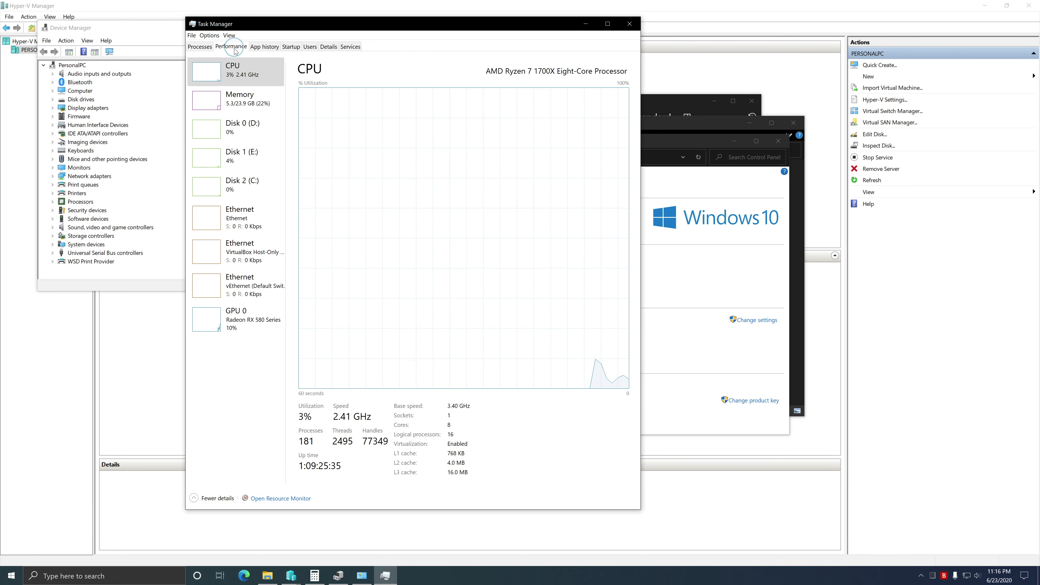
{"action": "left_click", "coordinate": [232, 95]}
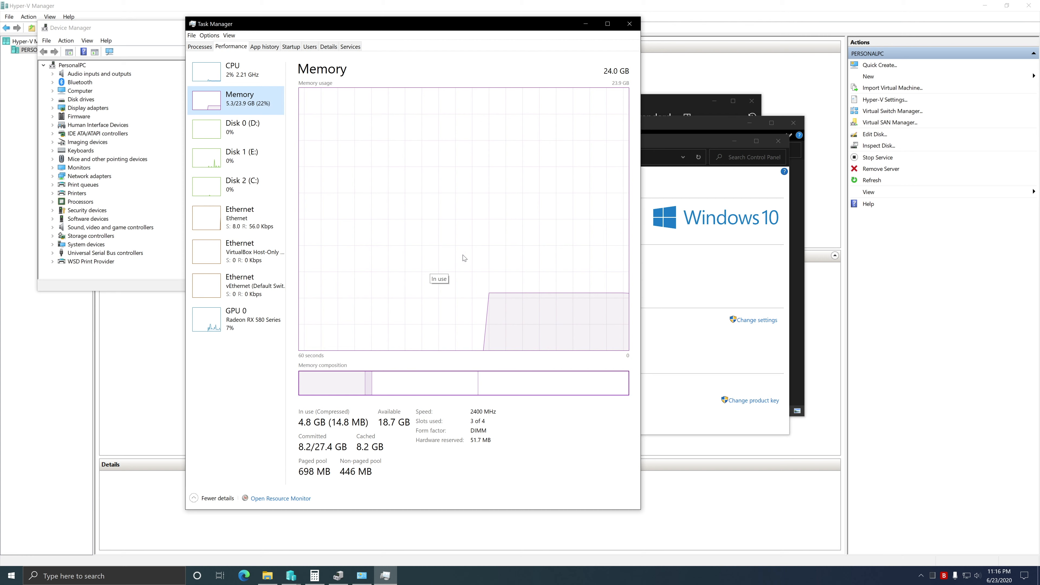
Minimize Task Manager, System and File Explorer, close Calculator, and return to the New Virtual Machine Wizard.
{"action": "left_click", "coordinate": [585, 24]}
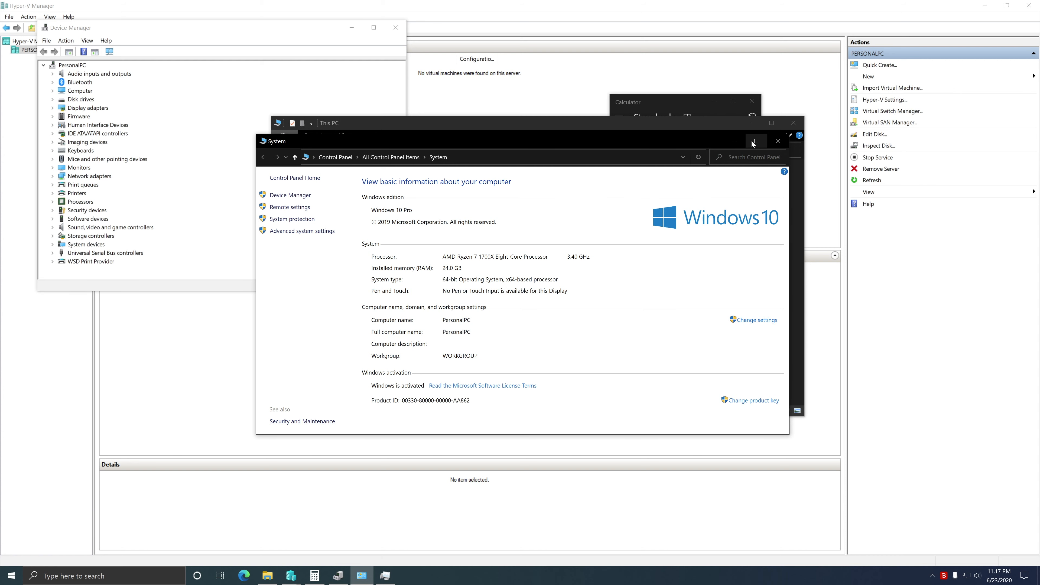
{"action": "left_click", "coordinate": [734, 141]}
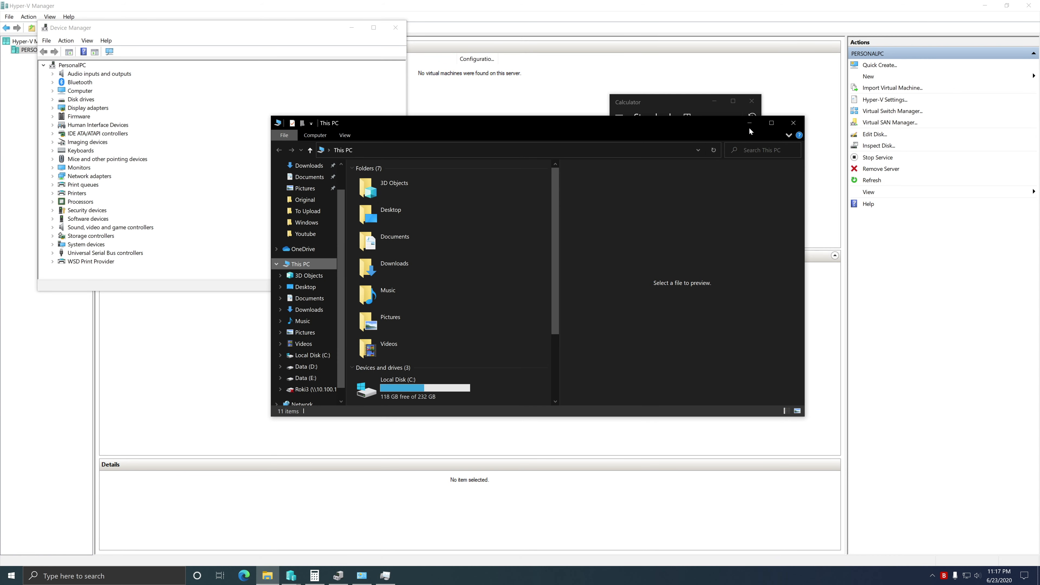
{"action": "left_click", "coordinate": [749, 124]}
{"action": "left_click", "coordinate": [751, 102]}
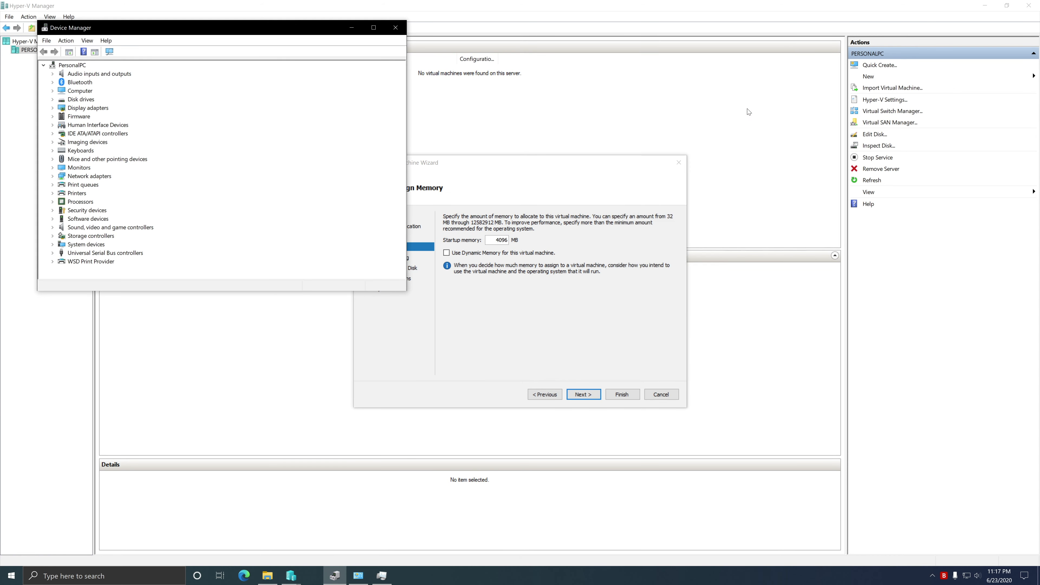
{"action": "left_click", "coordinate": [468, 319]}
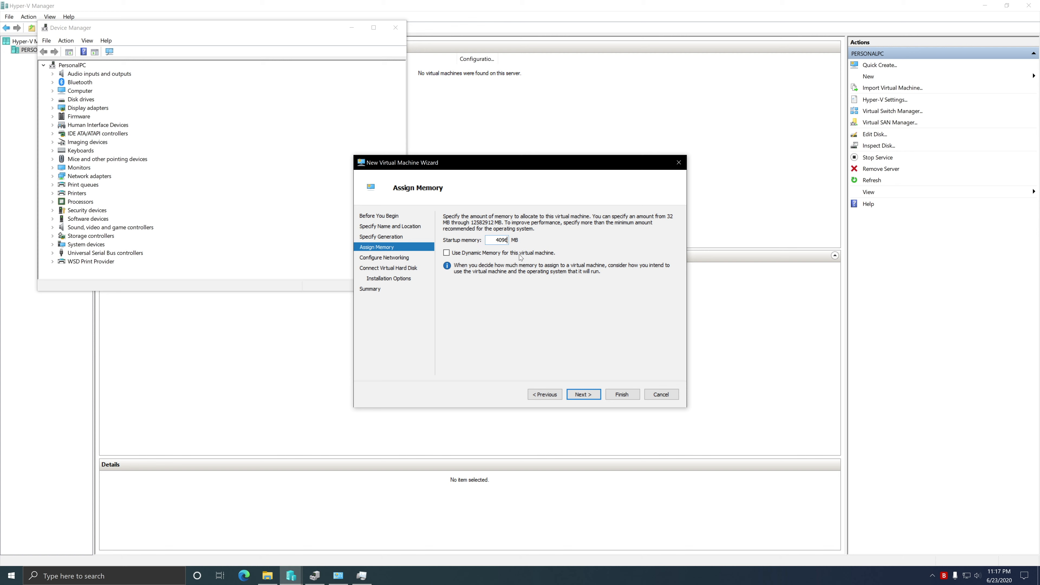
Accept the startup memory and connect the virtual machine's network adapter to Default Switch.
{"action": "left_click", "coordinate": [580, 396]}
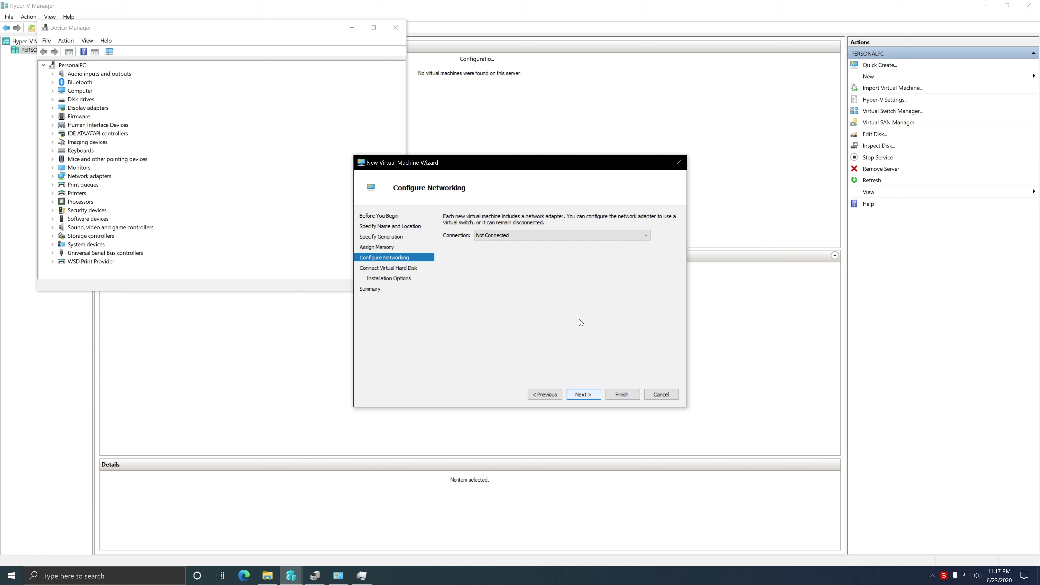
{"action": "left_click", "coordinate": [503, 236]}
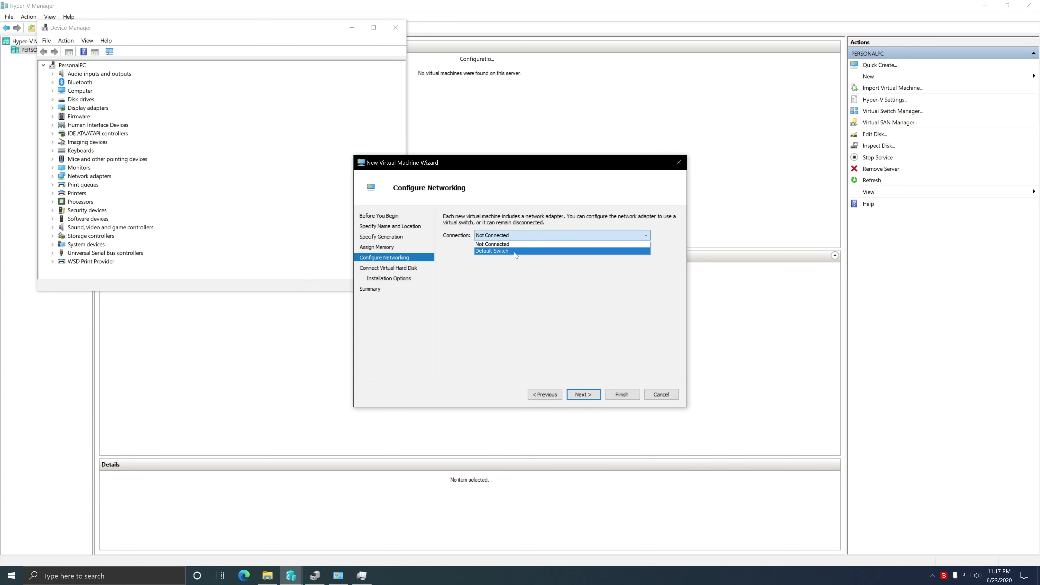
{"action": "left_click", "coordinate": [488, 250]}
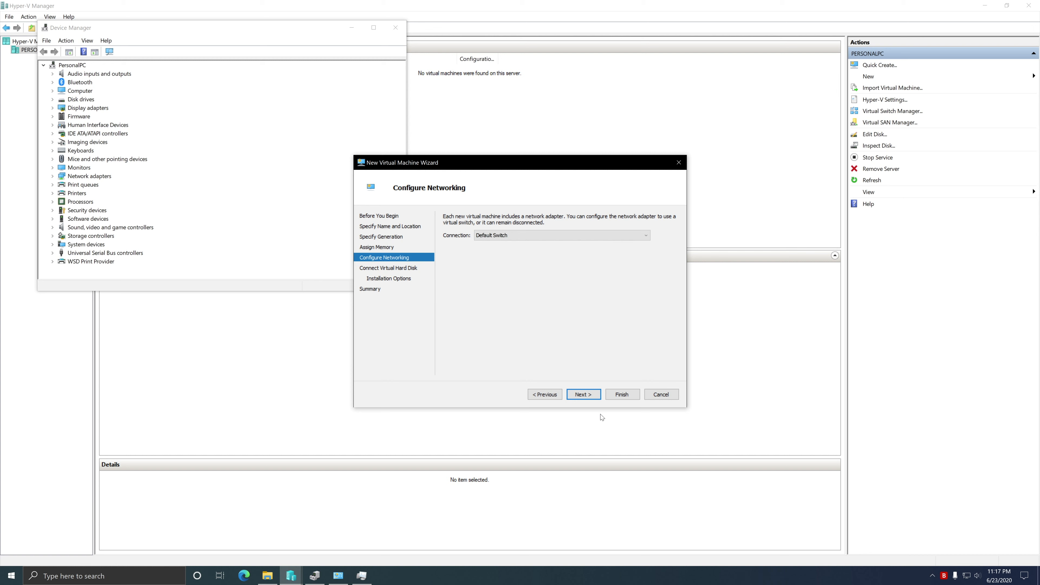
{"action": "left_click", "coordinate": [596, 395]}
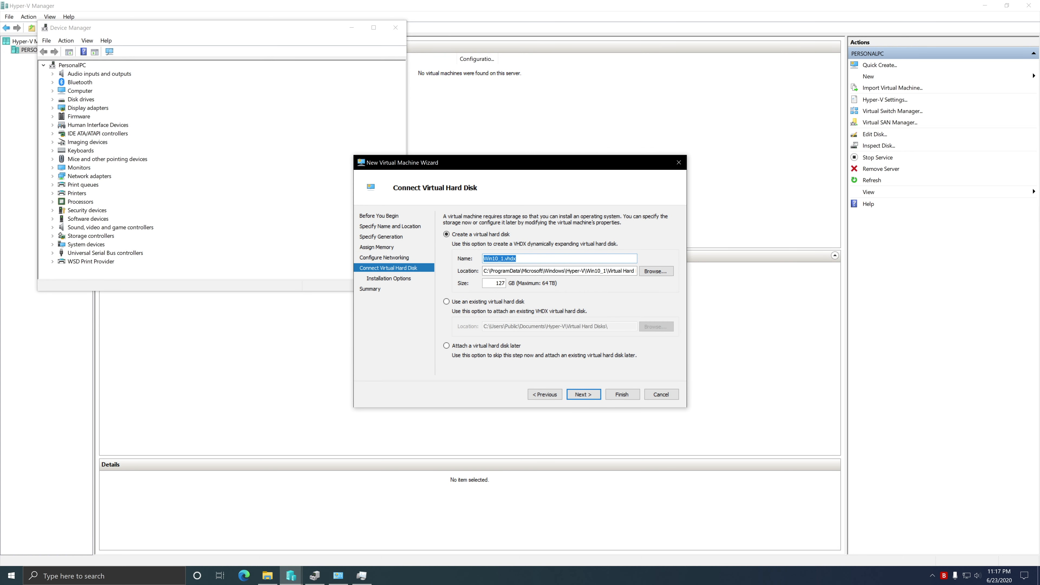
Create a new virtual hard disk for the virtual machine with a size of 40 GB.
{"action": "left_click", "coordinate": [520, 258]}
{"action": "left_click", "coordinate": [496, 283]}
{"action": "left_click", "coordinate": [465, 348]}
{"action": "left_click", "coordinate": [493, 234]}
{"action": "left_click", "coordinate": [490, 283]}
{"action": "double_click", "coordinate": [499, 283]}
{"action": "type", "text": "40"}
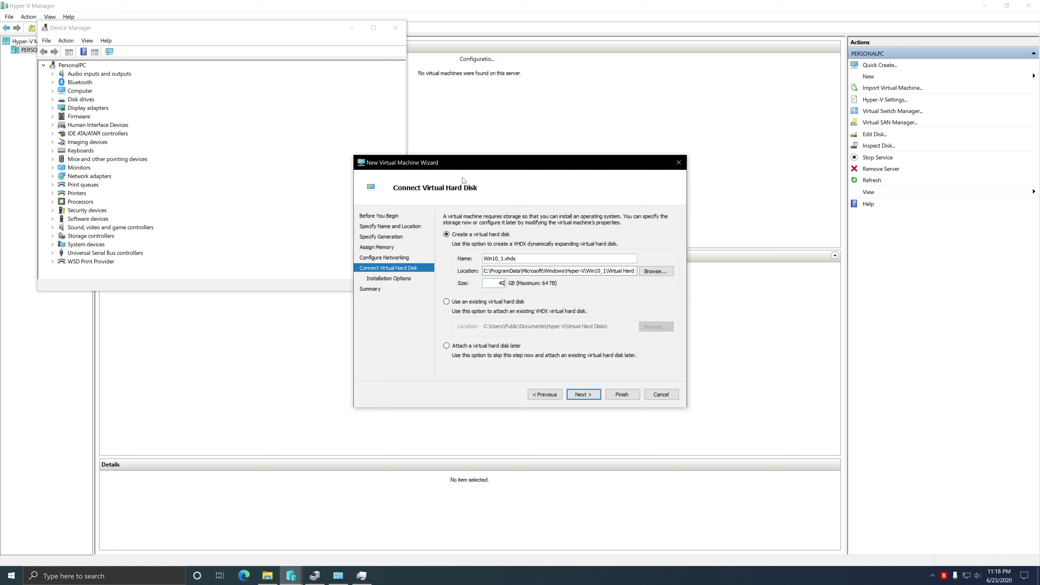
{"action": "left_click", "coordinate": [589, 395]}
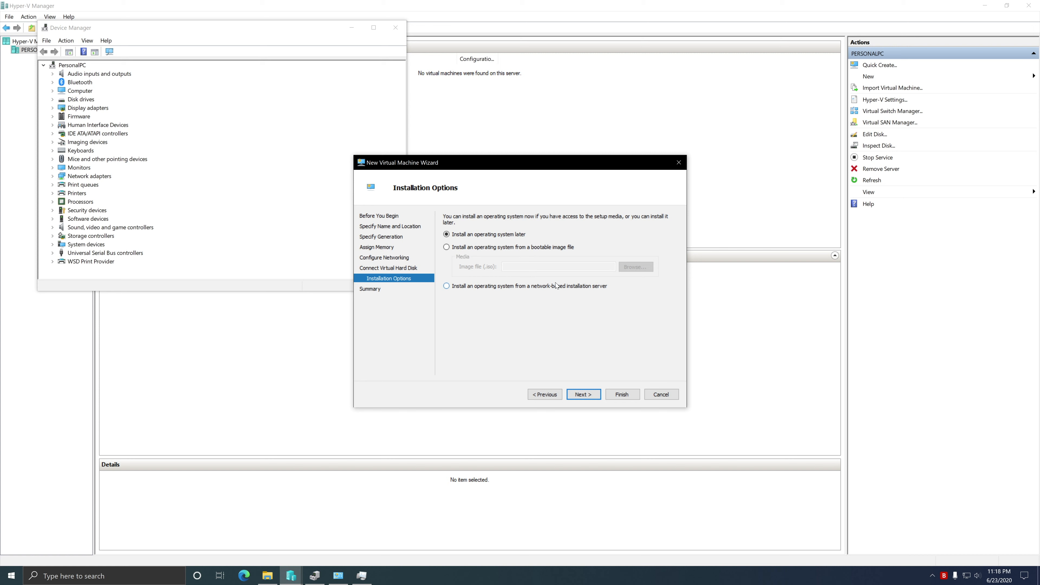
Choose to install the operating system from a bootable image file, using the Windows10 ISO on the Desktop.
{"action": "left_click", "coordinate": [518, 289]}
{"action": "left_click", "coordinate": [495, 251]}
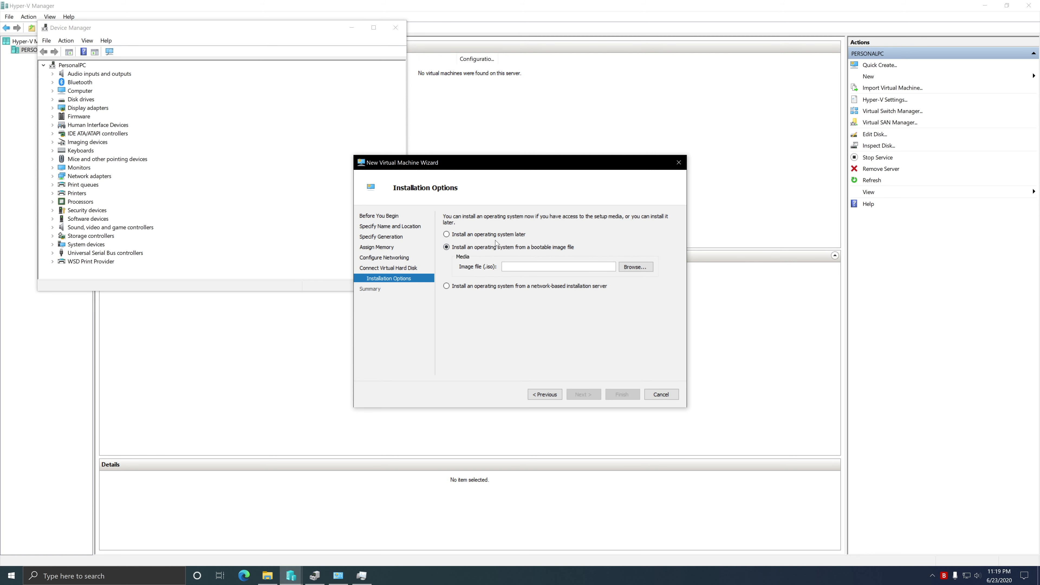
{"action": "left_click", "coordinate": [646, 268]}
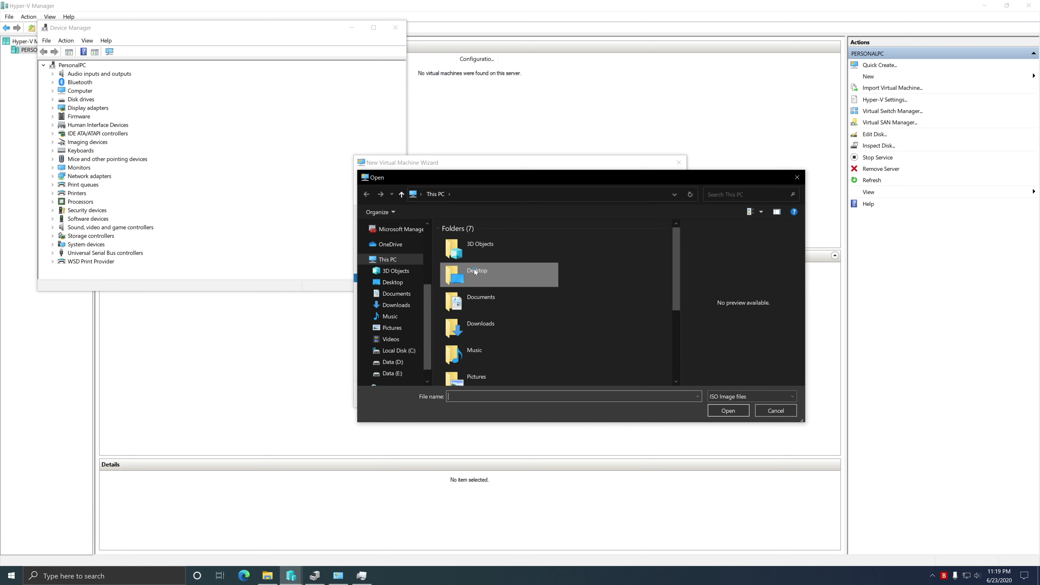
{"action": "double_click", "coordinate": [474, 270]}
{"action": "left_click", "coordinate": [466, 299]}
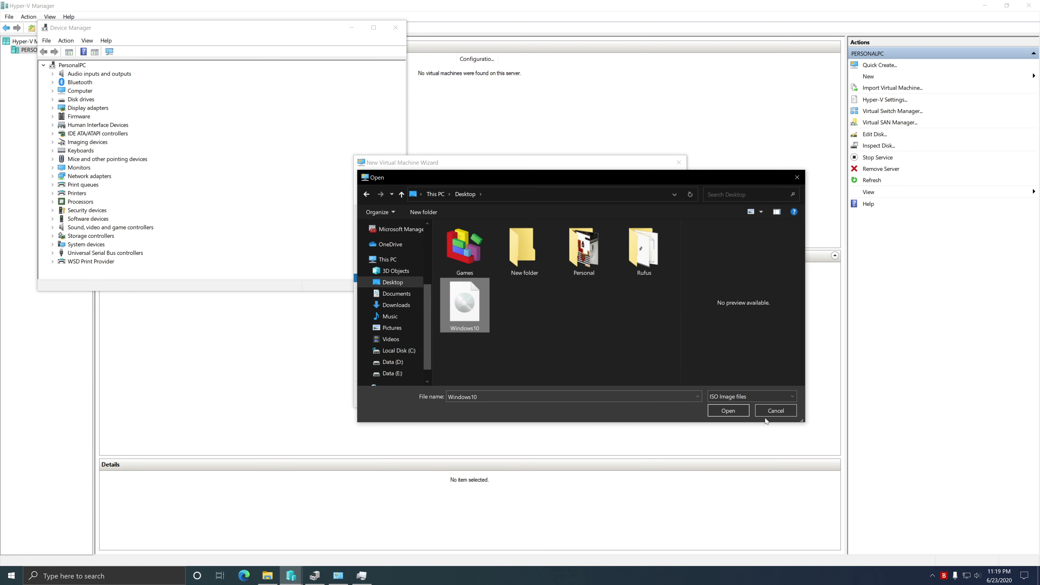
{"action": "left_click", "coordinate": [728, 411]}
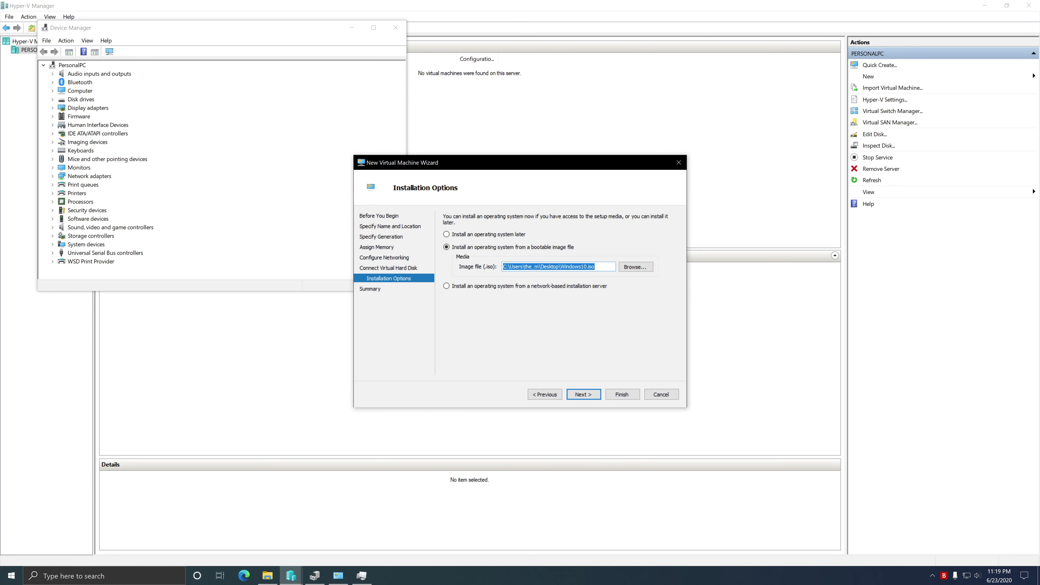
{"action": "left_click", "coordinate": [601, 267]}
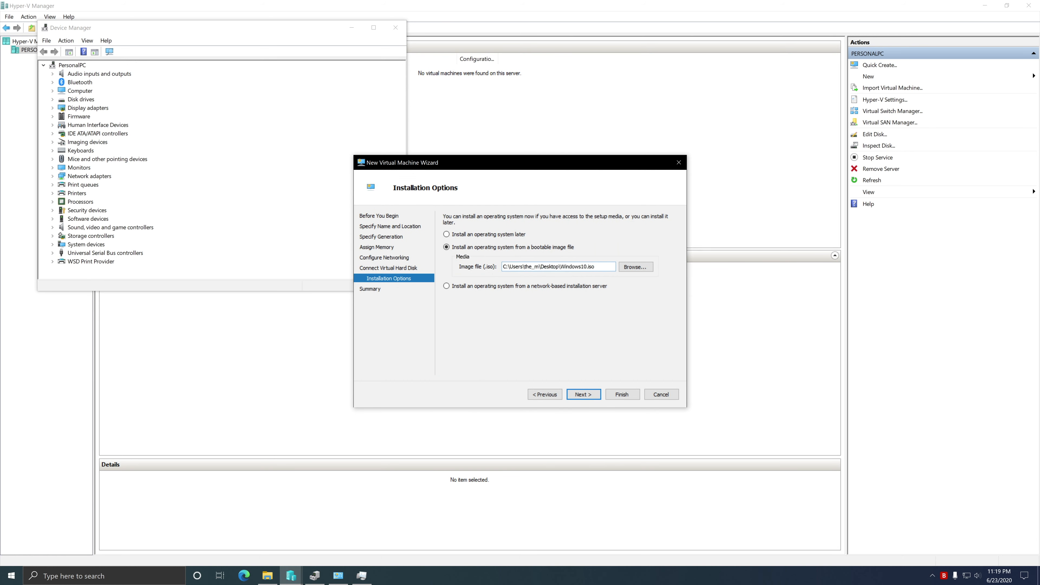
{"action": "left_click", "coordinate": [595, 396]}
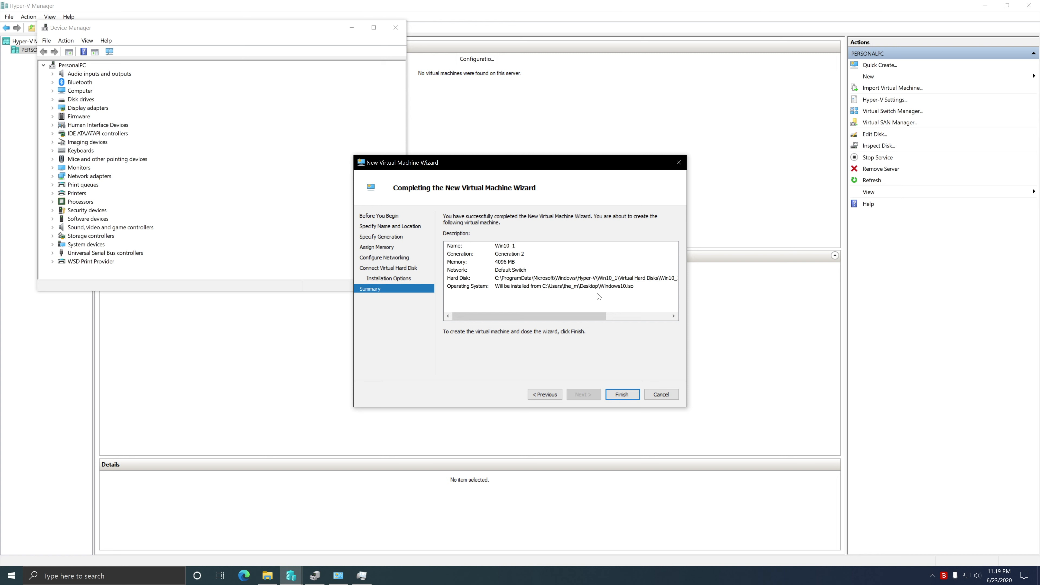
Finish the wizard to create the virtual machine, and minimize Device Manager.
{"action": "left_click", "coordinate": [633, 394]}
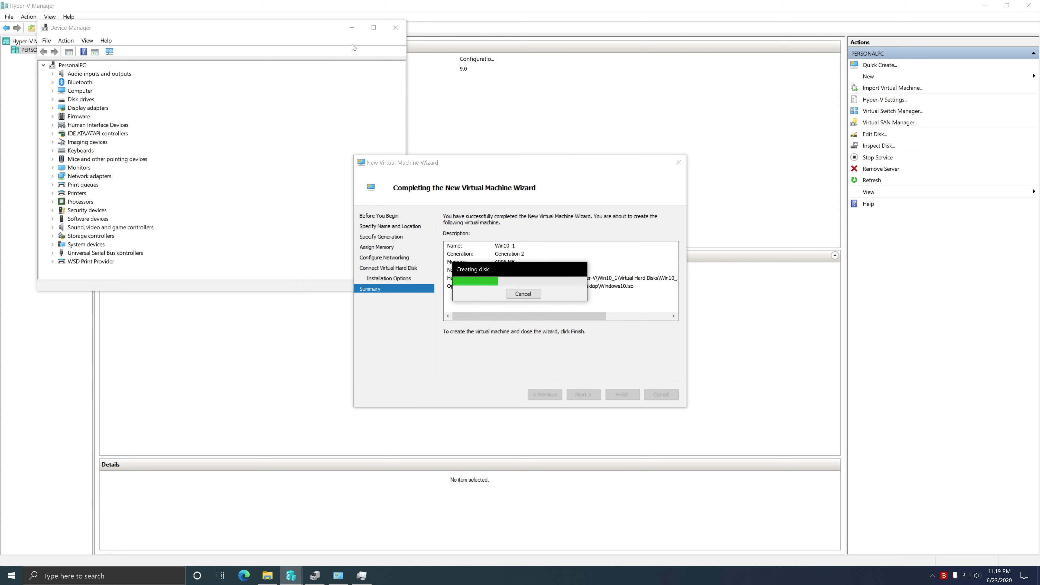
{"action": "left_click", "coordinate": [351, 28]}
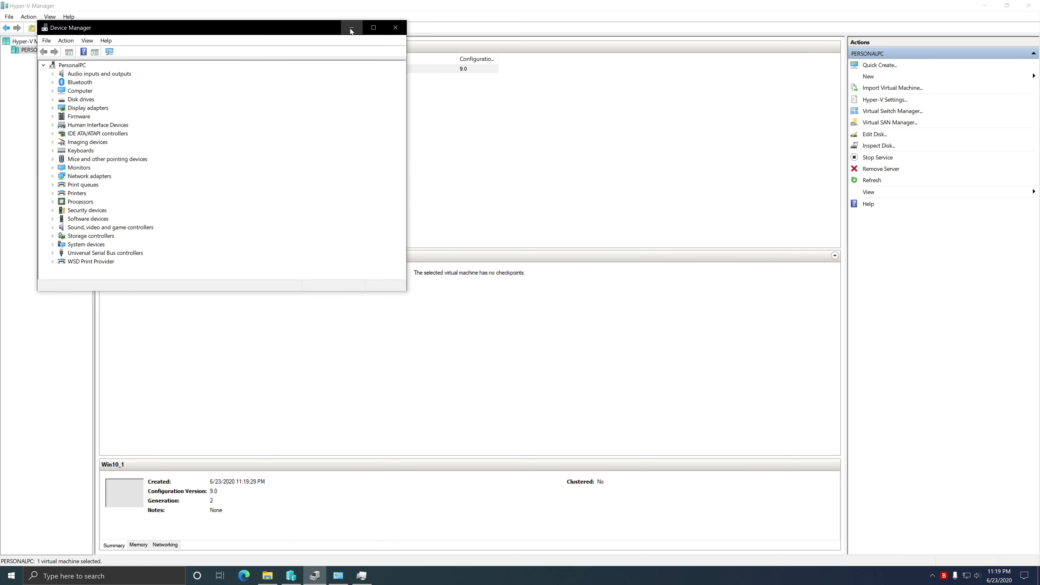
{"action": "left_click", "coordinate": [352, 28]}
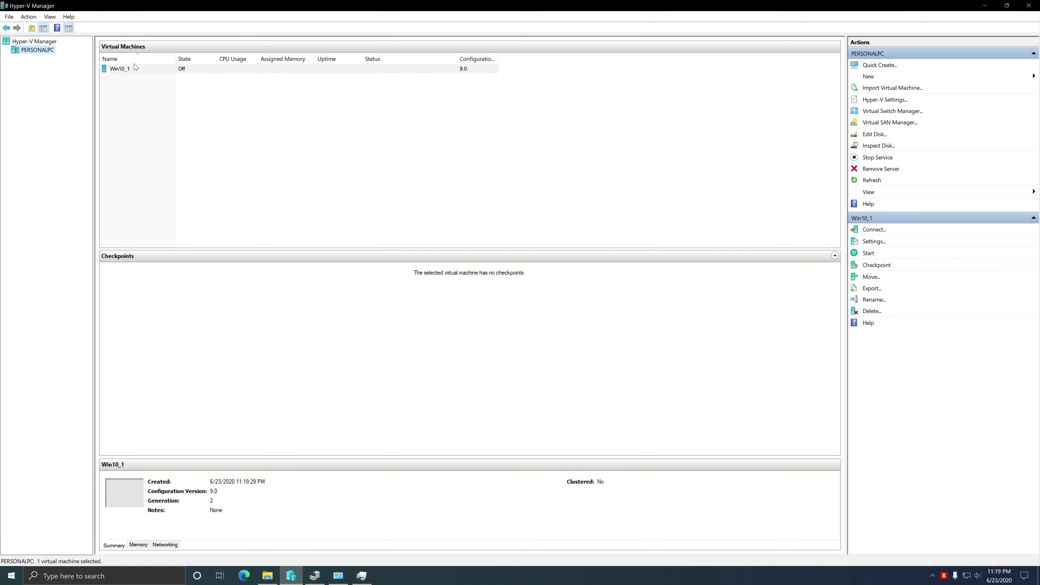
In the settings of the Win10_1 virtual machine, set the number of virtual processors to 4.
{"action": "left_click", "coordinate": [149, 66]}
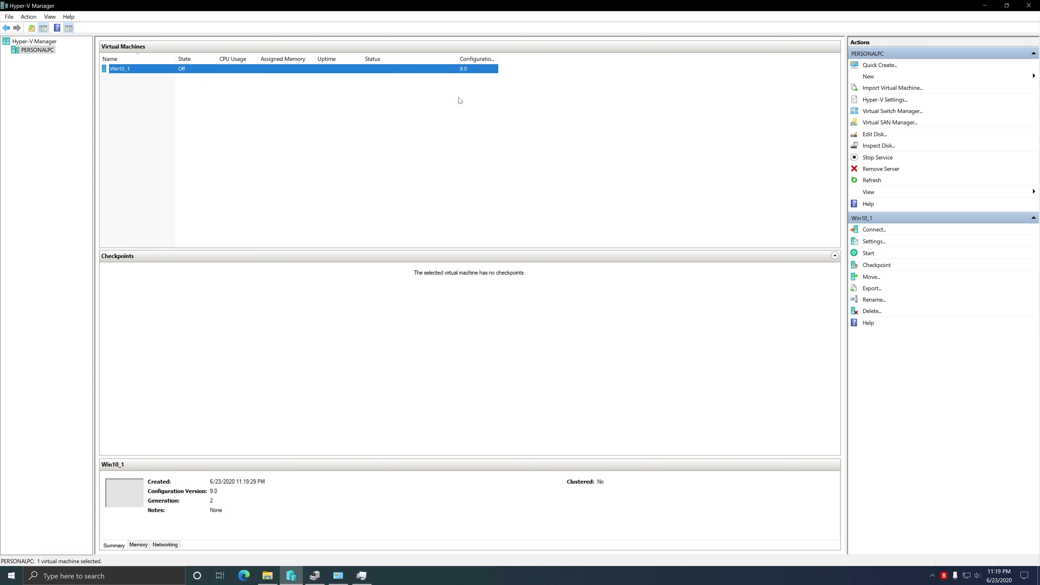
{"action": "right_click", "coordinate": [150, 73]}
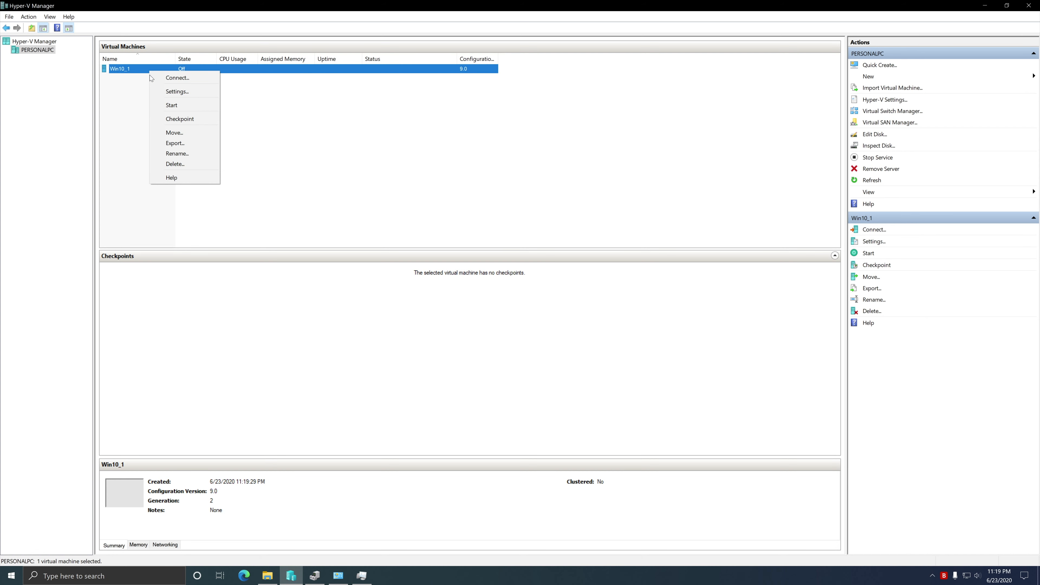
{"action": "left_click", "coordinate": [198, 92]}
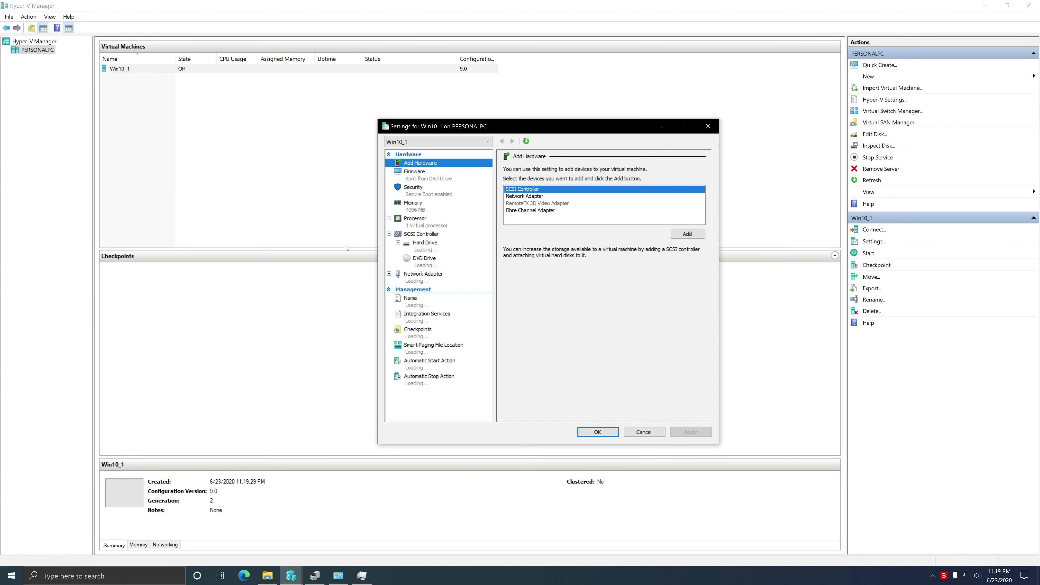
{"action": "left_click", "coordinate": [416, 225]}
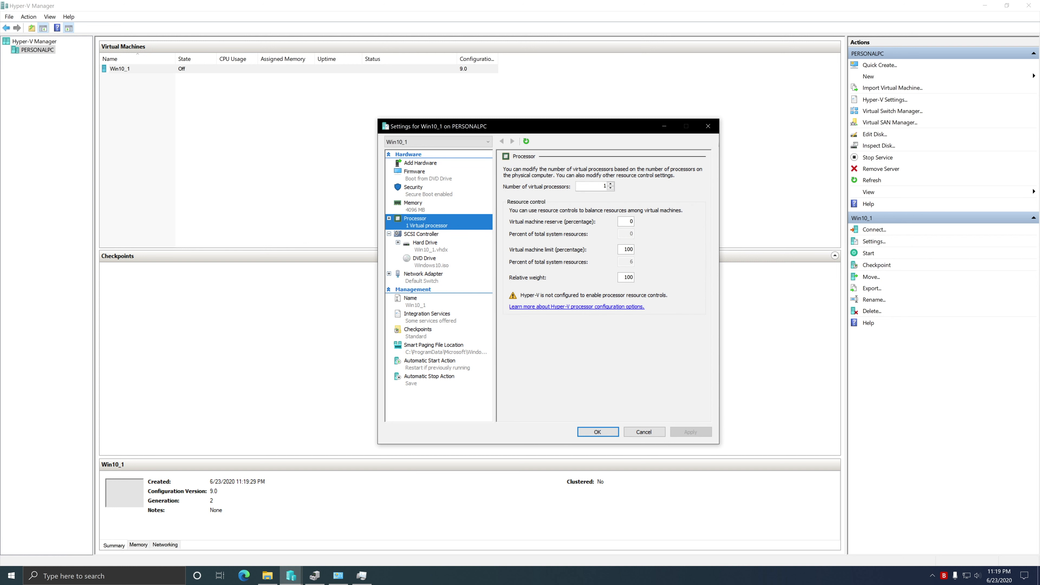
{"action": "key", "text": "Tab"}
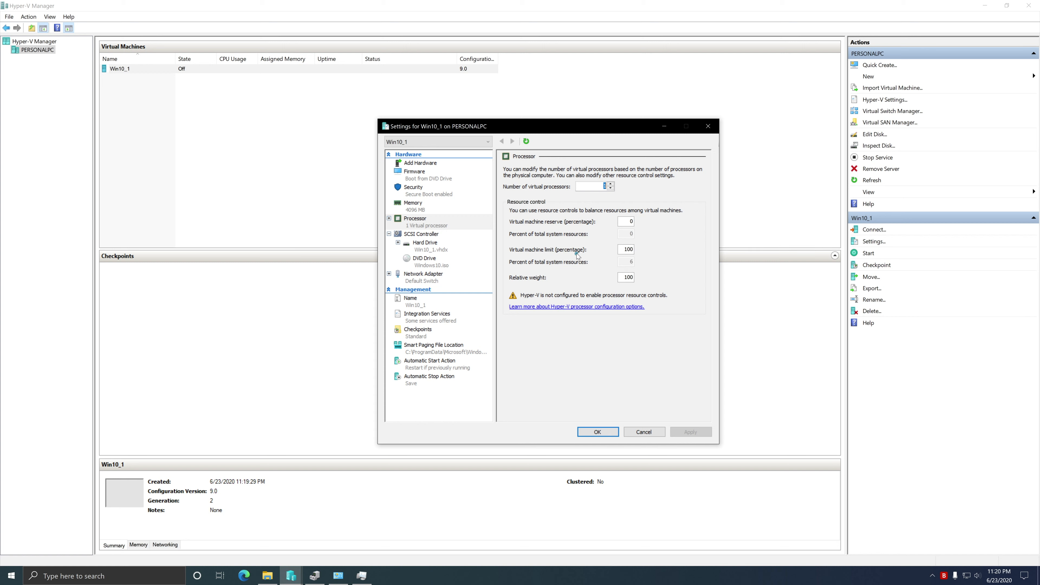
{"action": "left_click", "coordinate": [594, 184]}
{"action": "left_click", "coordinate": [626, 262]}
{"action": "left_click", "coordinate": [611, 184]}
{"action": "left_click", "coordinate": [610, 184]}
{"action": "left_click", "coordinate": [611, 184]}
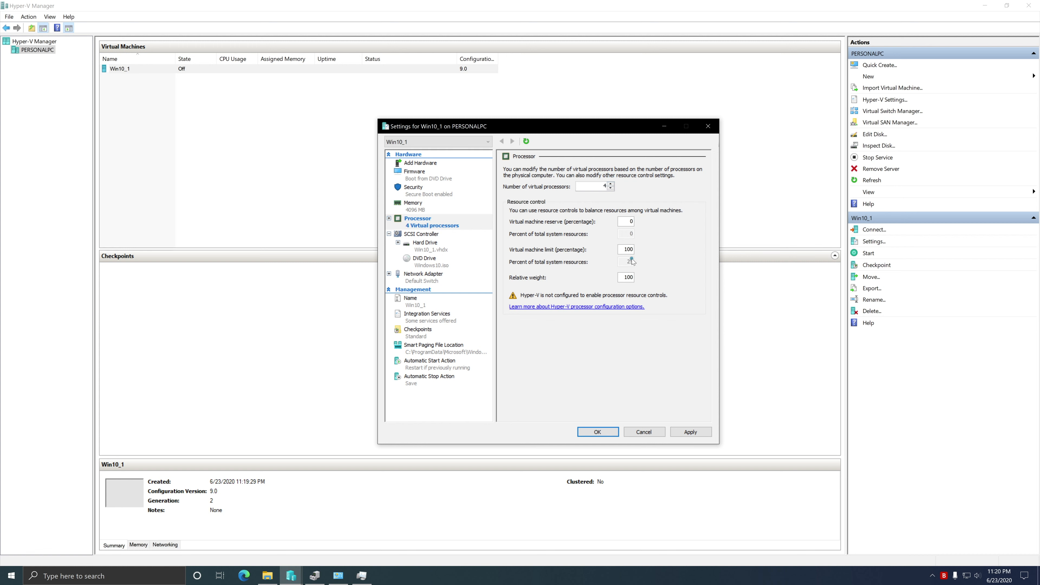
{"action": "left_click_drag", "start_coordinate": [607, 187], "coordinate": [594, 187]}
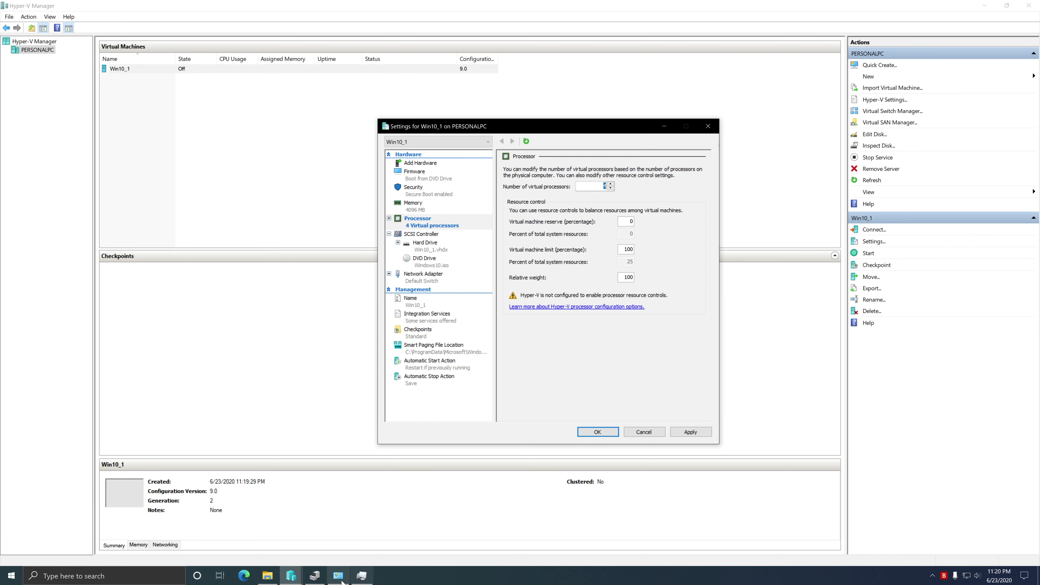
Switch to Task Manager and show the host's CPU performance graph by logical processors.
{"action": "left_click", "coordinate": [360, 576]}
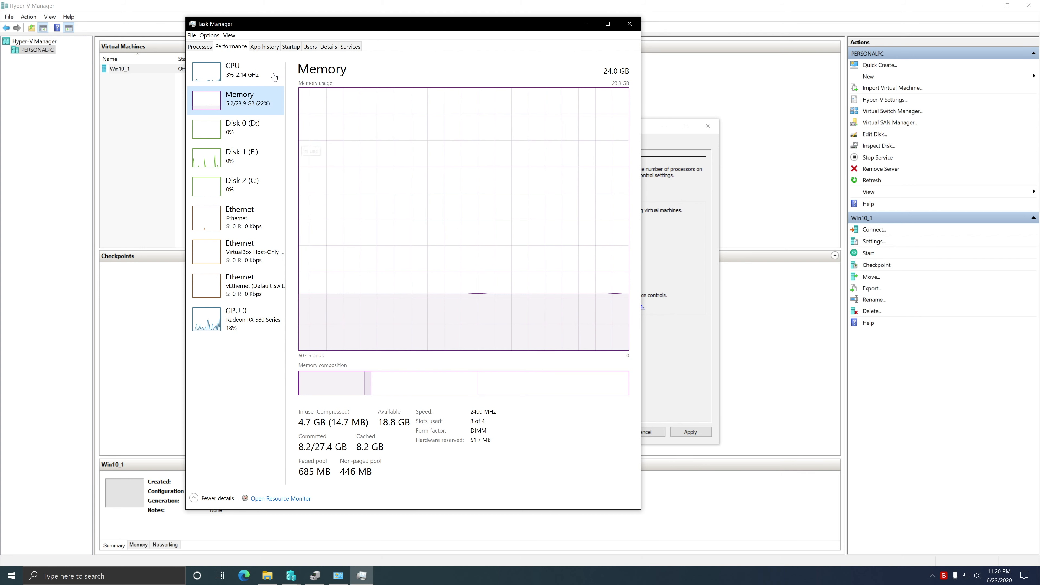
{"action": "left_click", "coordinate": [250, 75]}
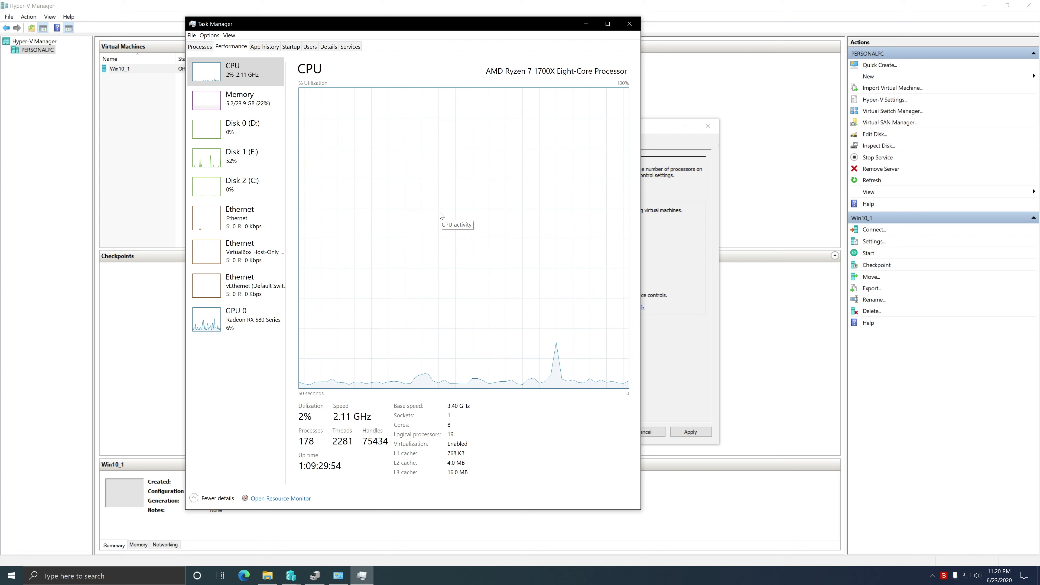
{"action": "right_click", "coordinate": [459, 187]}
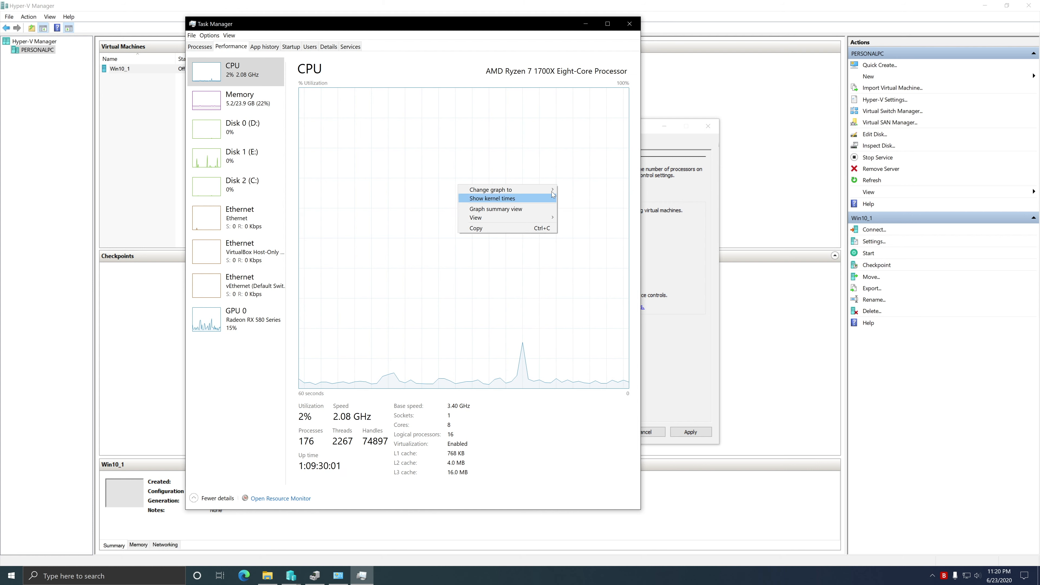
{"action": "mouse_move", "coordinate": [552, 191]}
{"action": "left_click", "coordinate": [591, 198]}
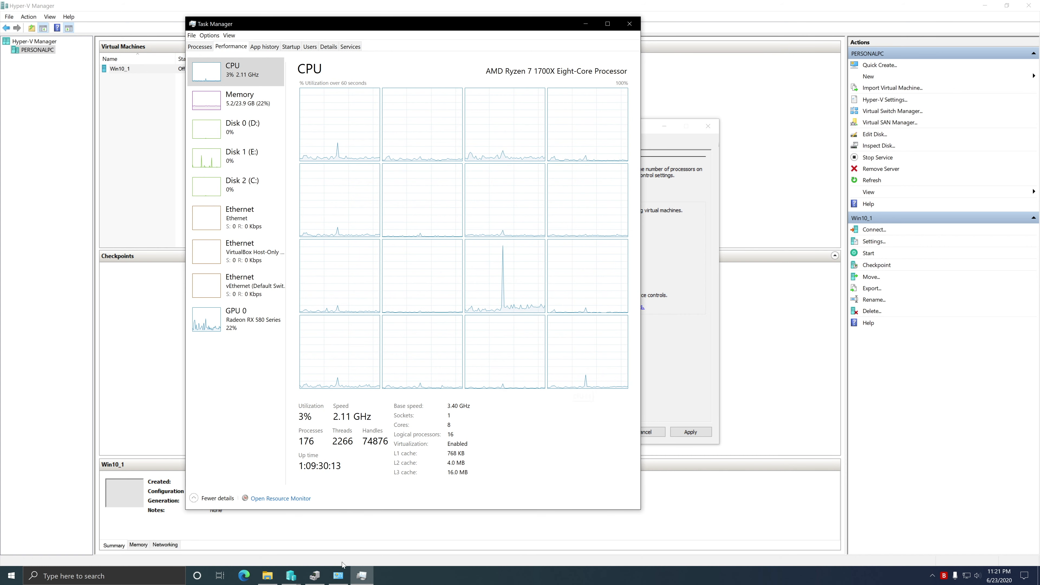
Bring up Device Manager and expand the Processors category to examine the host's logical processors.
{"action": "left_click", "coordinate": [343, 576]}
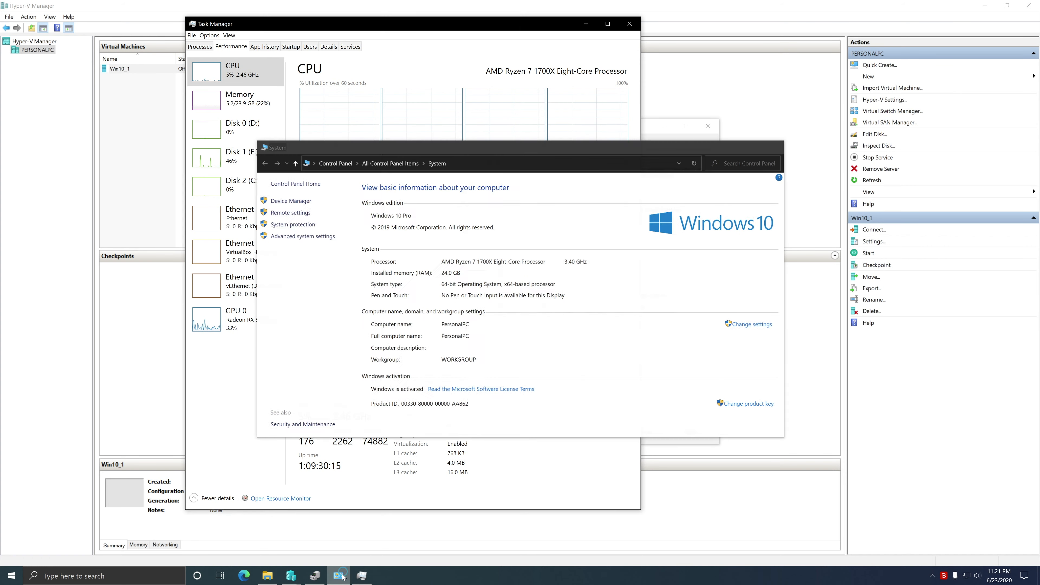
{"action": "left_click", "coordinate": [343, 575]}
{"action": "left_click", "coordinate": [315, 576]}
{"action": "key", "text": "super"}
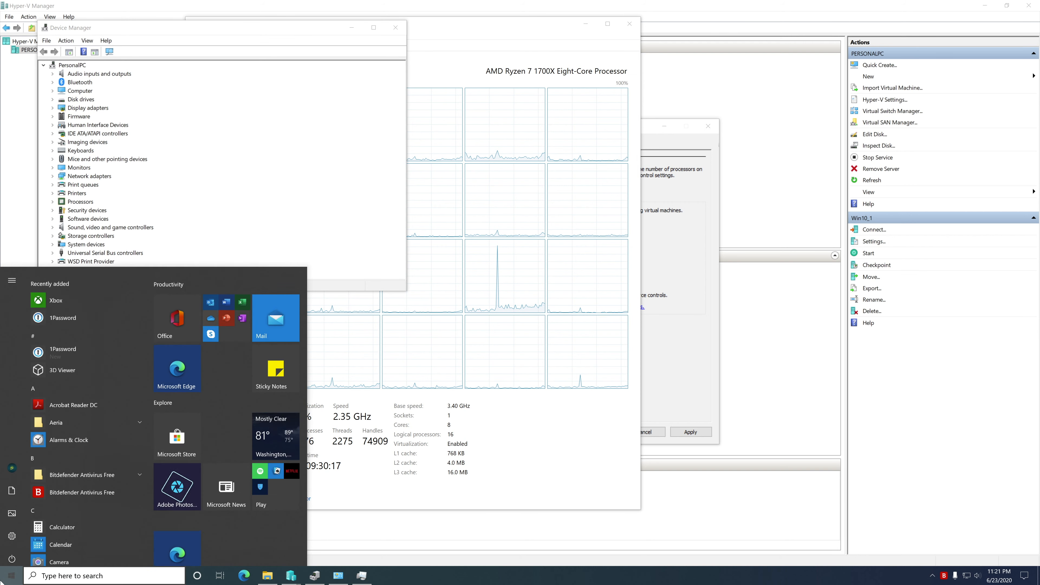
{"action": "type", "text": "de"}
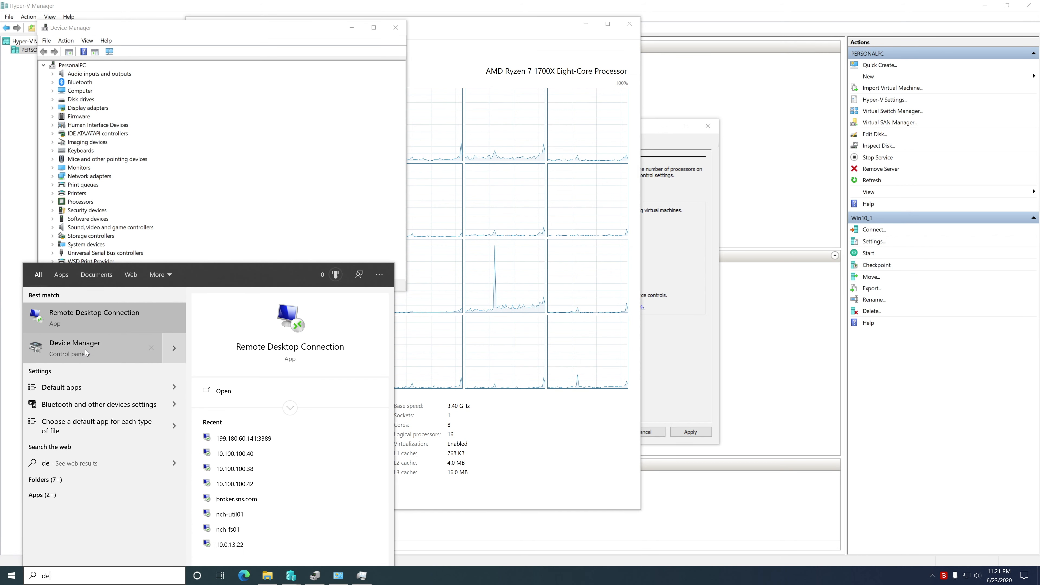
{"action": "left_click", "coordinate": [115, 202]}
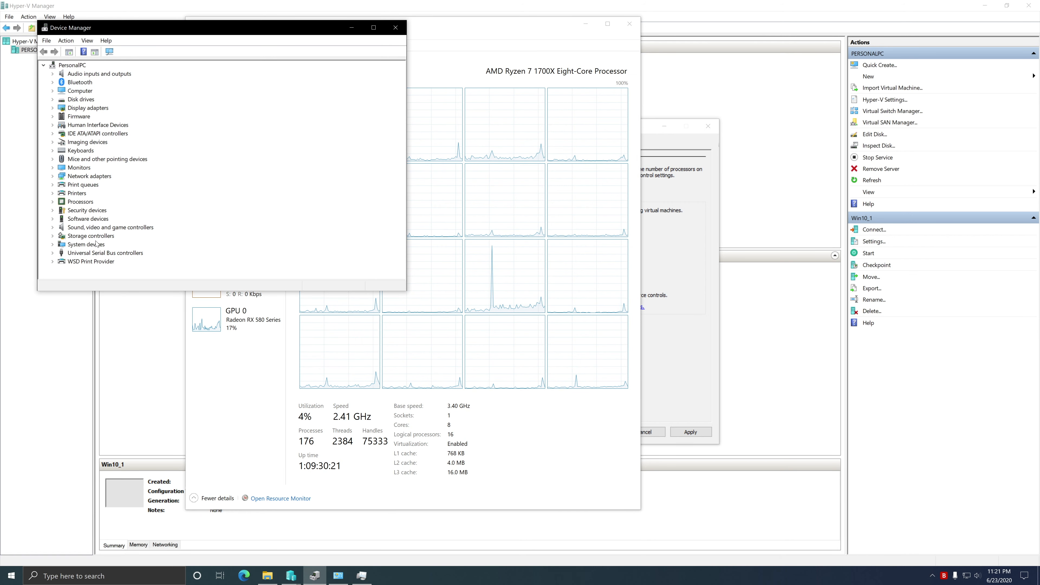
{"action": "left_click", "coordinate": [53, 202]}
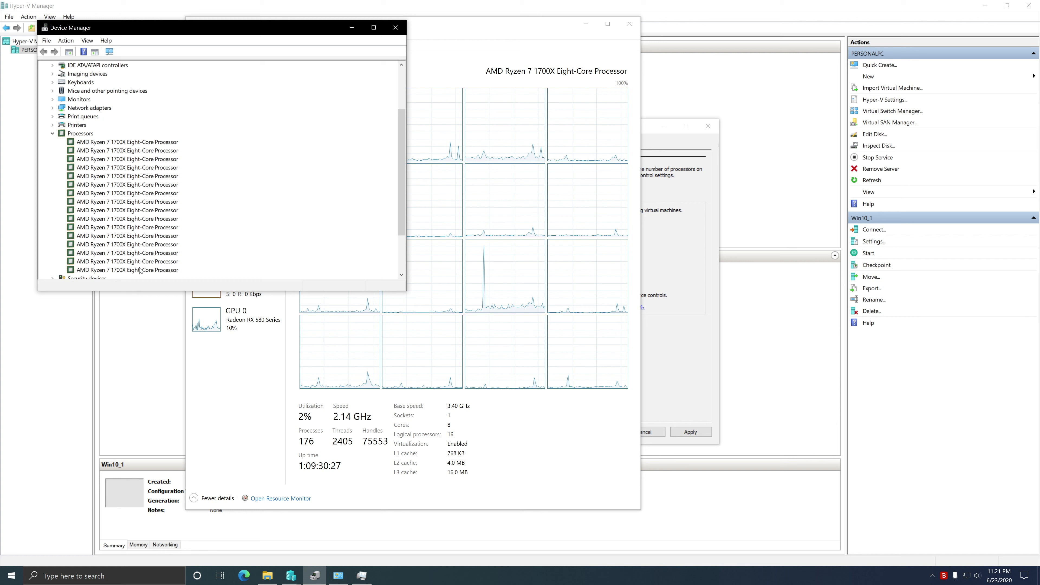
Close Device Manager and apply the changed processor setting in the Win10_1 virtual machine's settings.
{"action": "left_click", "coordinate": [141, 210]}
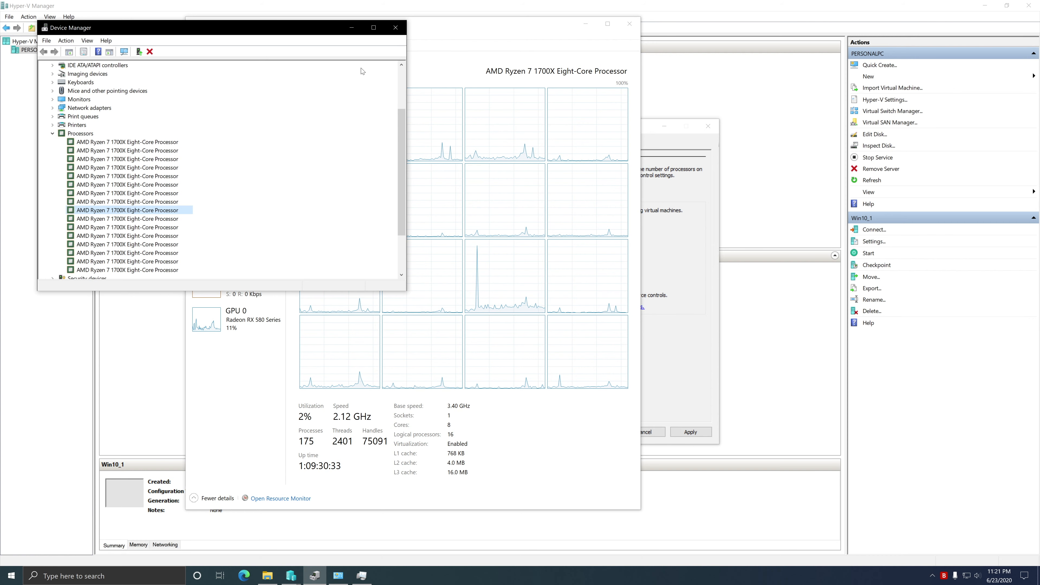
{"action": "left_click", "coordinate": [396, 27]}
{"action": "left_click", "coordinate": [656, 193]}
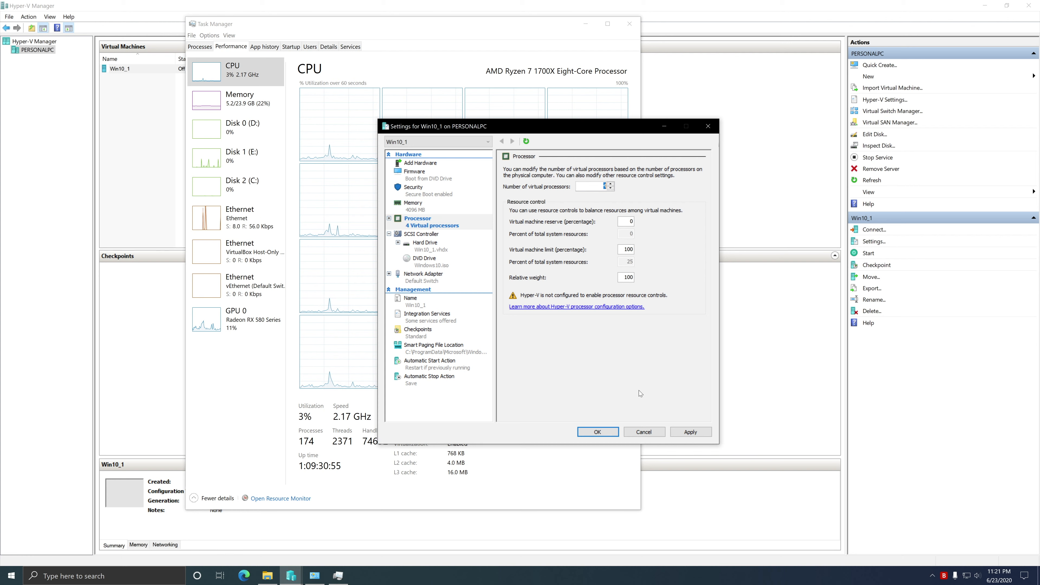
{"action": "left_click", "coordinate": [685, 432]}
Review the Hard Drive, DVD Drive, Security, Firmware, Memory and Processor settings of the Win10_1 virtual machine.
{"action": "left_click", "coordinate": [477, 244]}
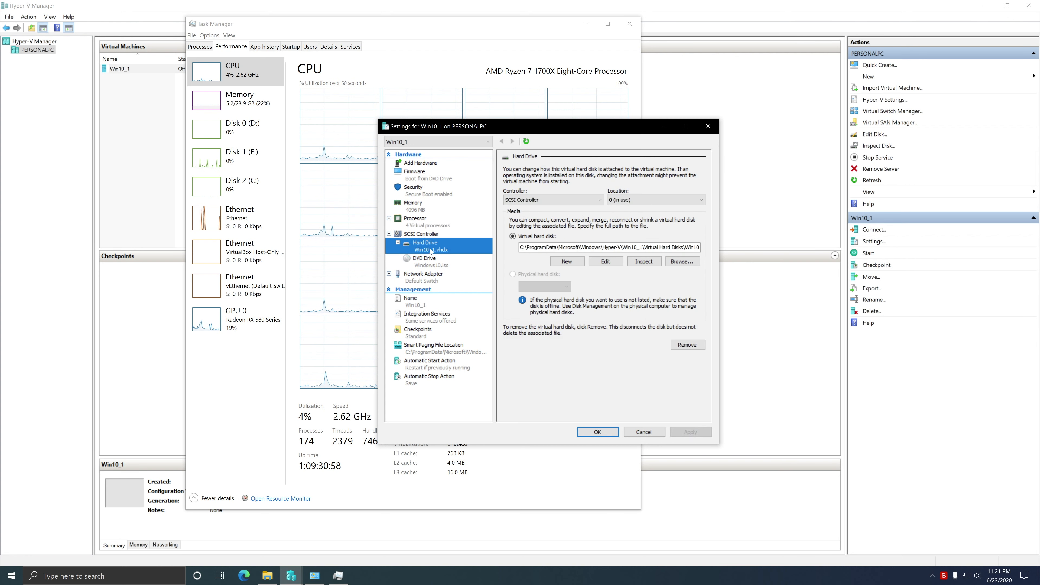
{"action": "left_click", "coordinate": [442, 262]}
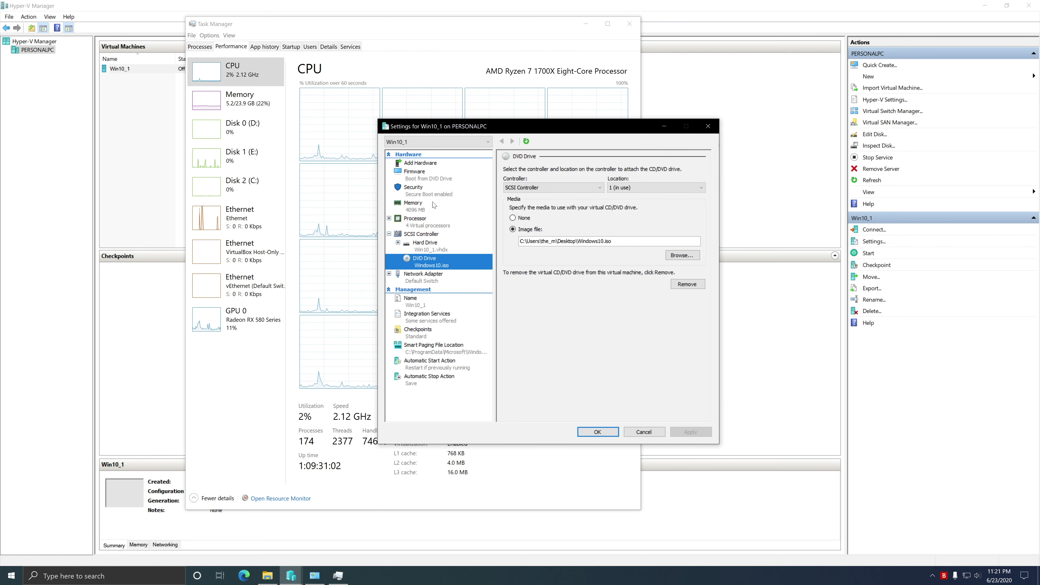
{"action": "left_click", "coordinate": [436, 192]}
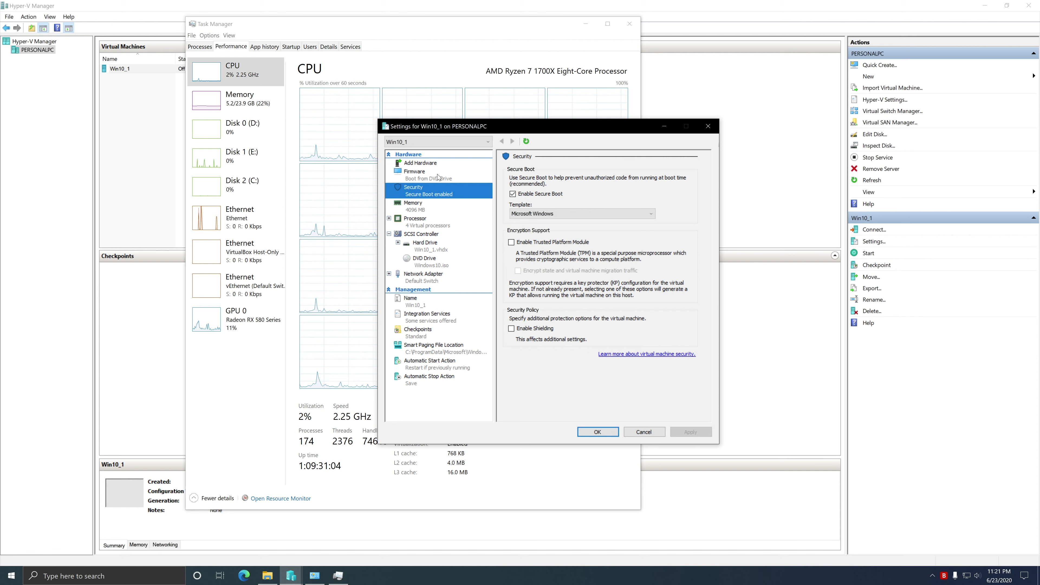
{"action": "left_click", "coordinate": [437, 177]}
{"action": "left_click", "coordinate": [433, 192]}
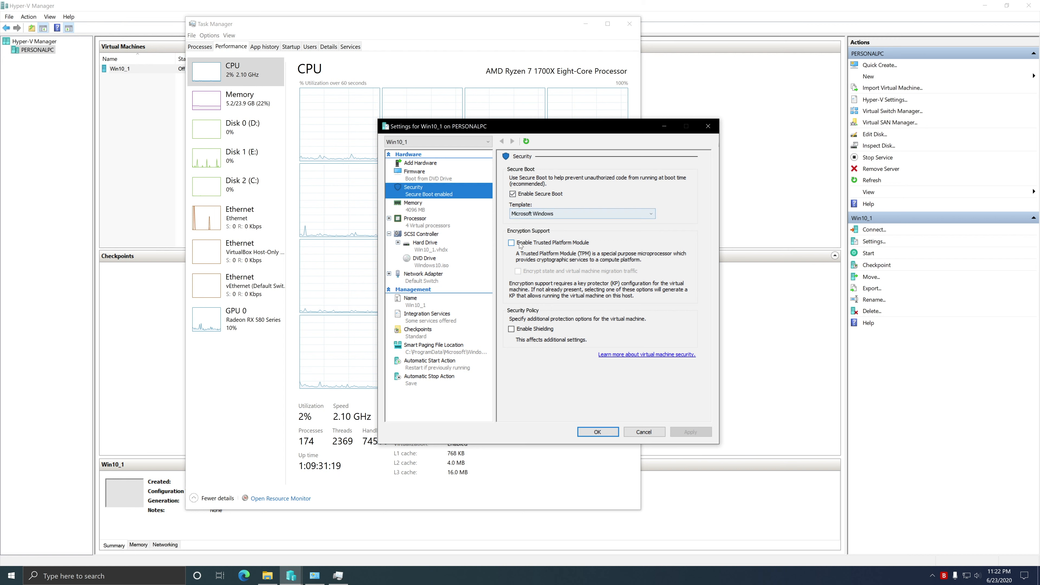
{"action": "left_click", "coordinate": [426, 176]}
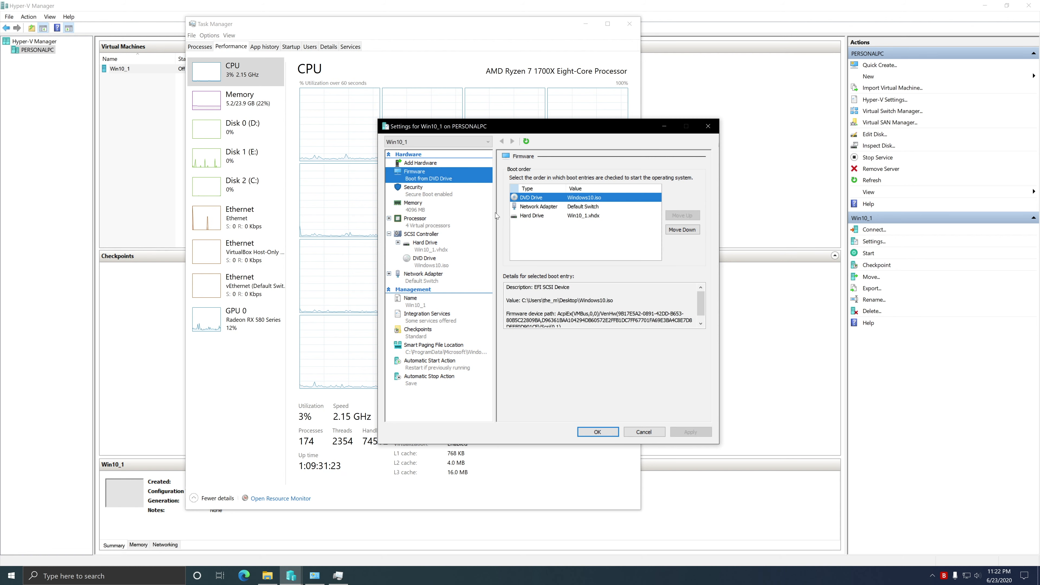
{"action": "left_click", "coordinate": [435, 204]}
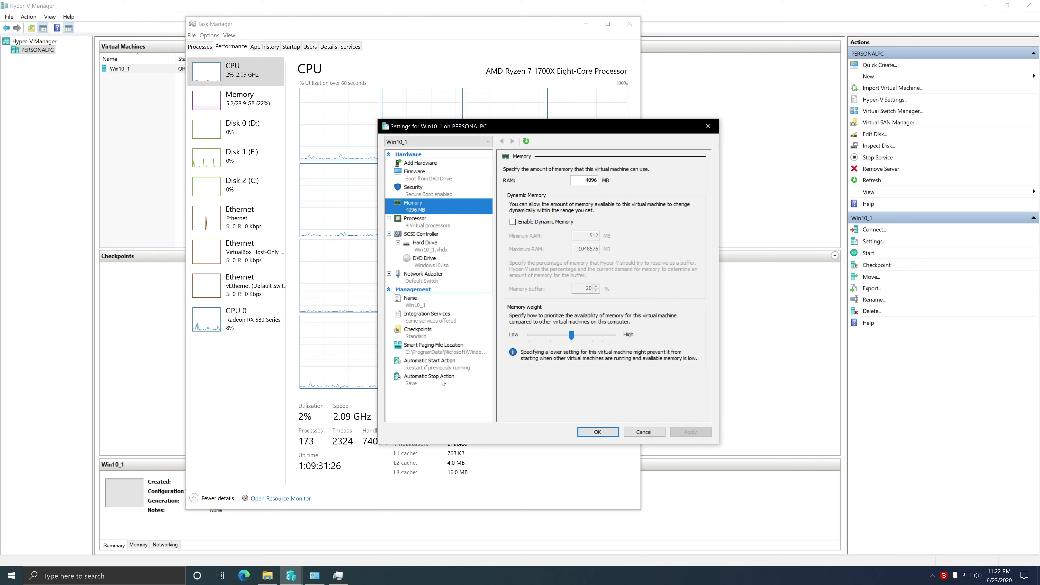
{"action": "left_click", "coordinate": [433, 192]}
{"action": "left_click", "coordinate": [426, 225]}
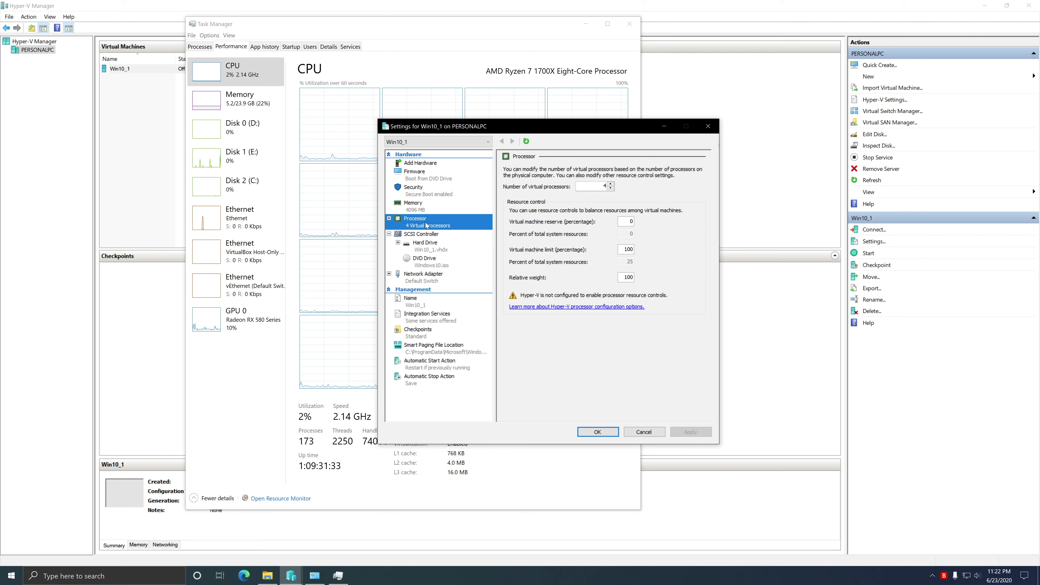
Try out Dynamic Memory in the virtual machine's memory settings, clearing the maximum RAM value, and disable Dynamic Memory again.
{"action": "left_click", "coordinate": [435, 208]}
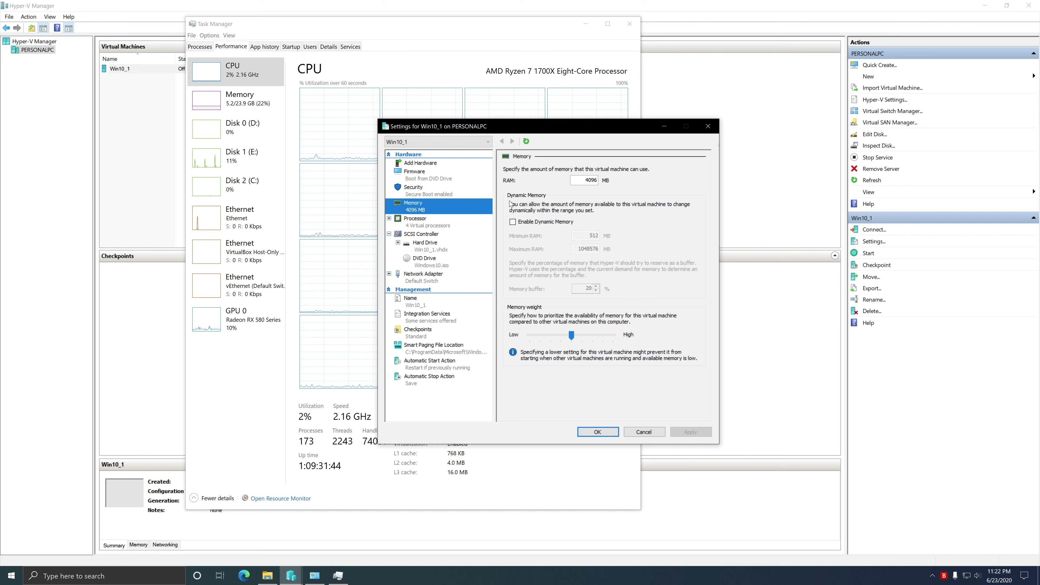
{"action": "left_click", "coordinate": [513, 222]}
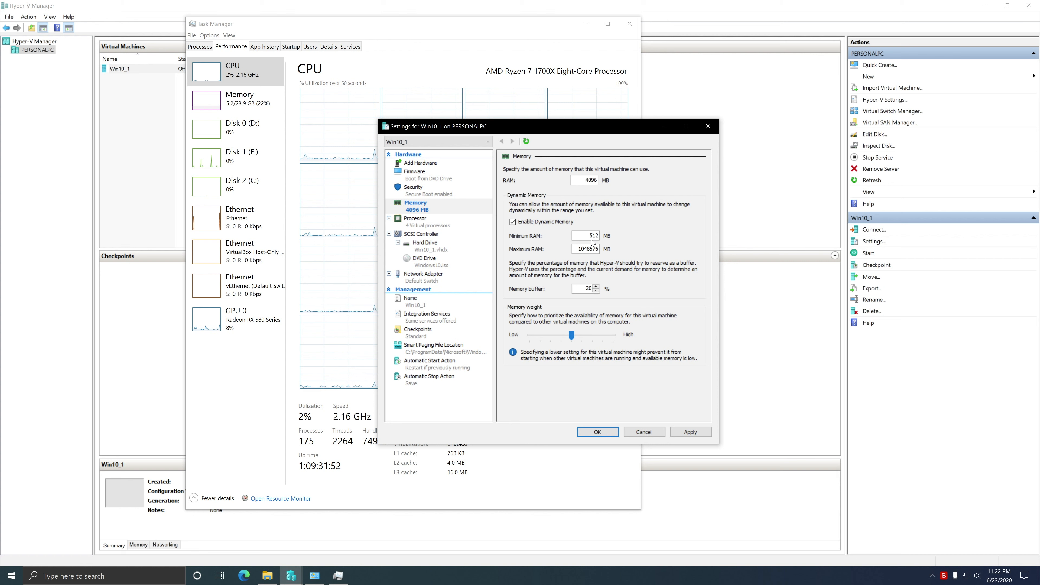
{"action": "mouse_move", "coordinate": [576, 249]}
{"action": "left_mouse_down"}
{"action": "mouse_move", "coordinate": [600, 247]}
{"action": "mouse_move", "coordinate": [577, 228]}
{"action": "left_mouse_up"}
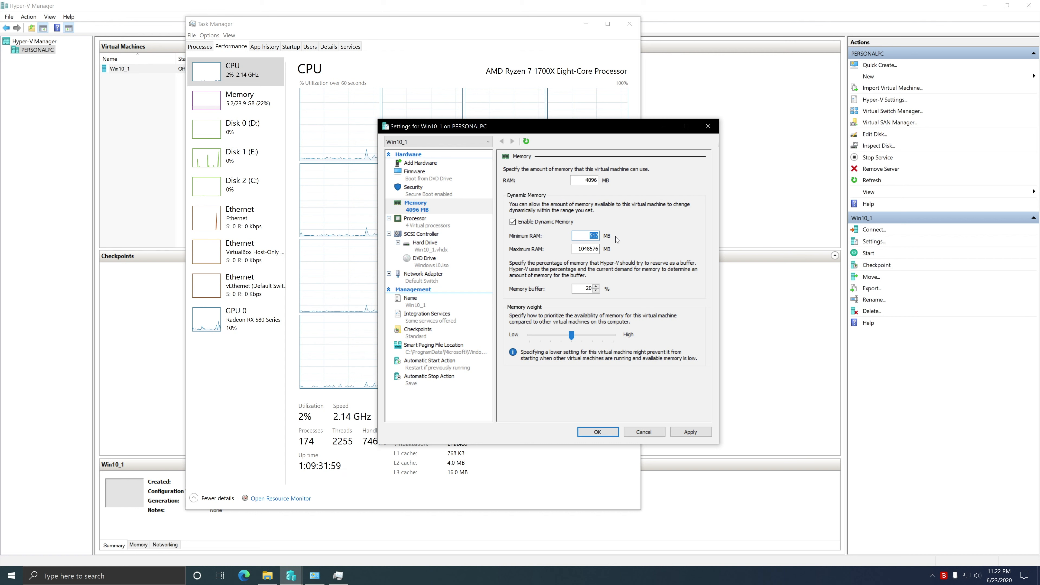
{"action": "left_click_drag", "start_coordinate": [599, 249], "coordinate": [580, 247]}
{"action": "key", "text": "BackSpace"}
{"action": "key", "text": "BackSpace"}
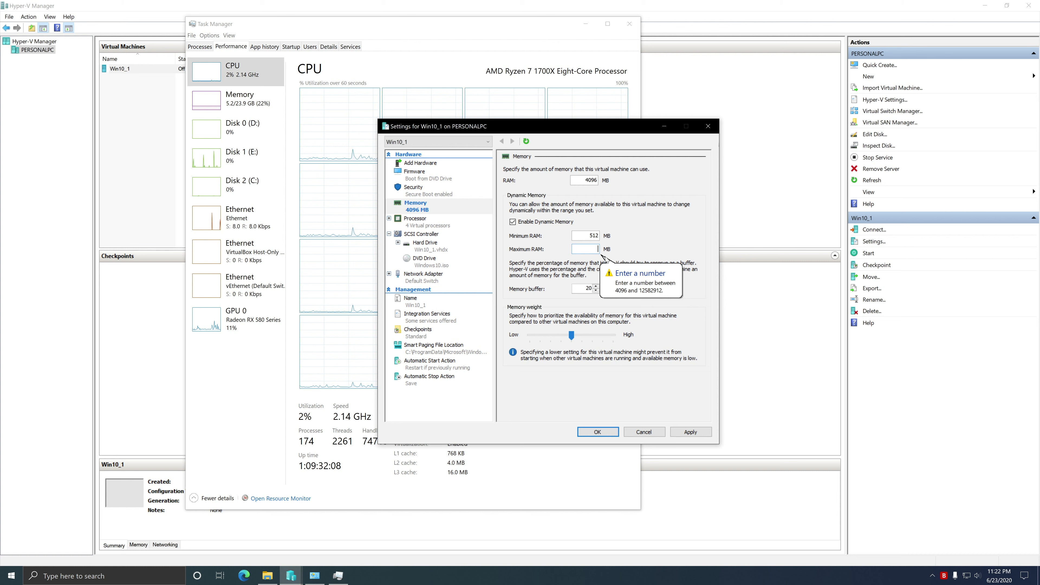
{"action": "left_click", "coordinate": [547, 222]}
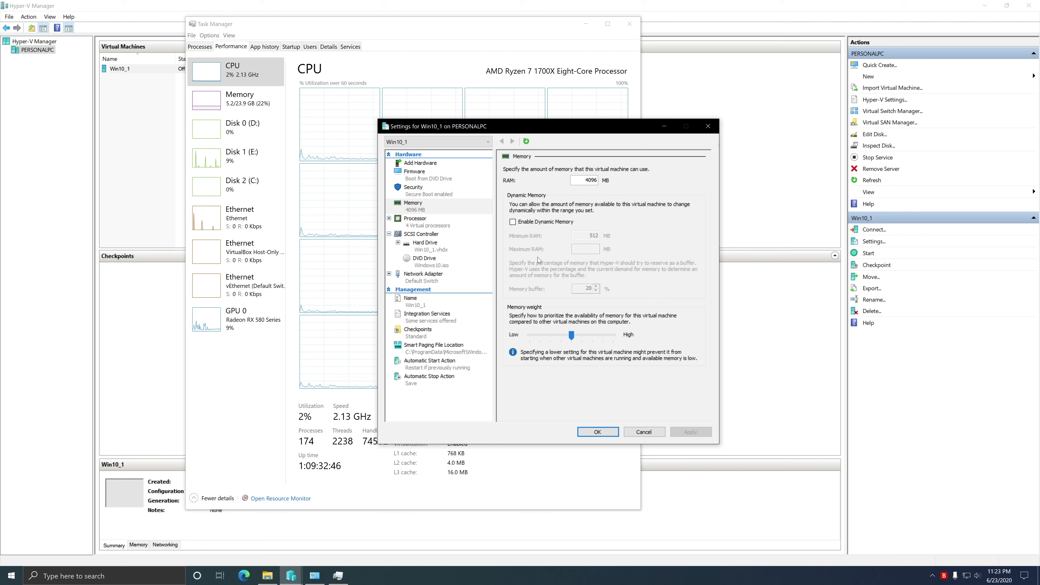
Accept the Win10_1 settings and close Task Manager.
{"action": "left_click", "coordinate": [603, 436]}
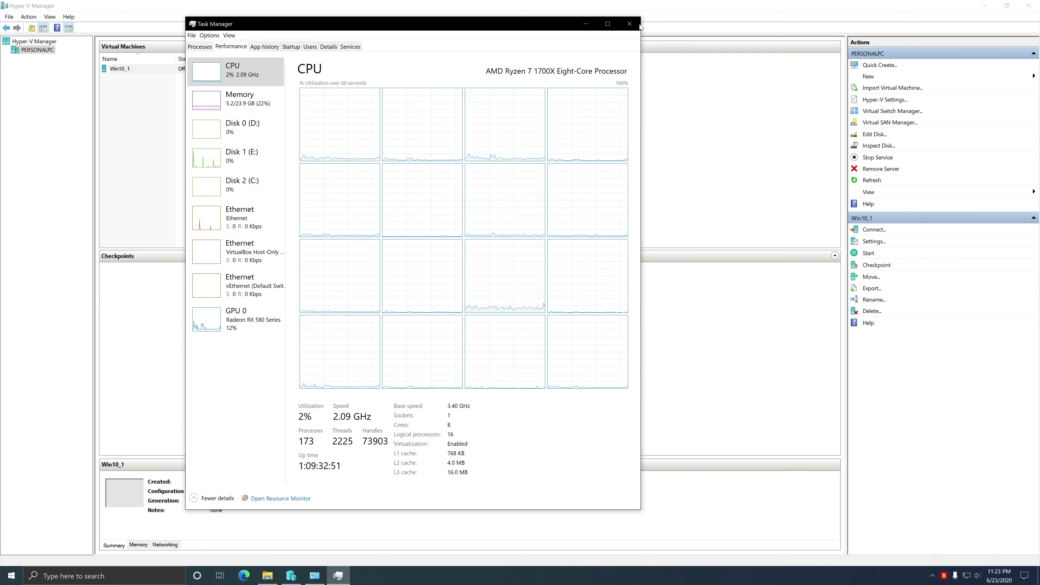
{"action": "left_click", "coordinate": [630, 23]}
Connect to the Win10_1 virtual machine and start it, booting from the Windows 10 installation image.
{"action": "left_click", "coordinate": [123, 69]}
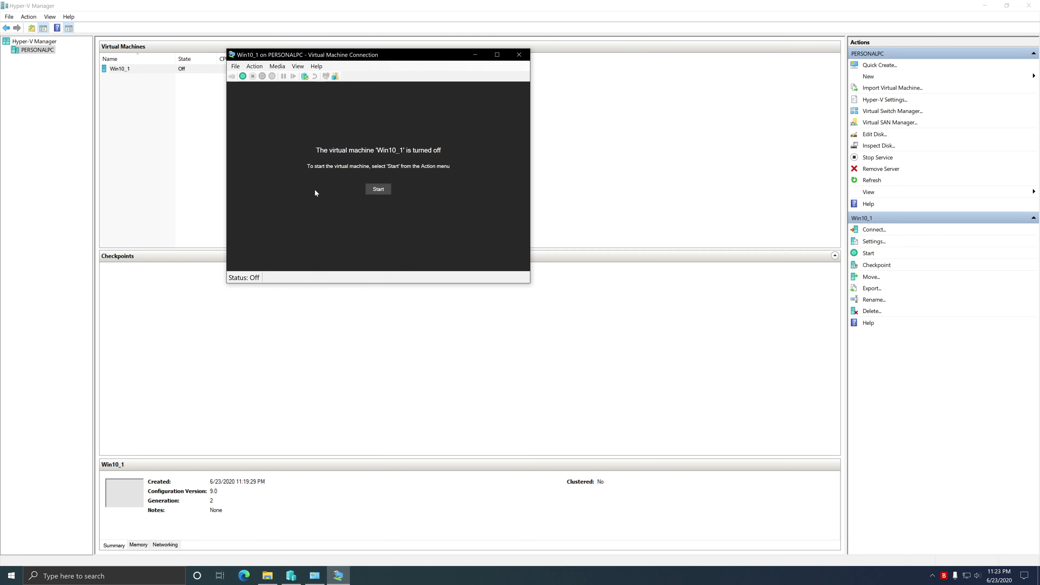
{"action": "left_click", "coordinate": [388, 191]}
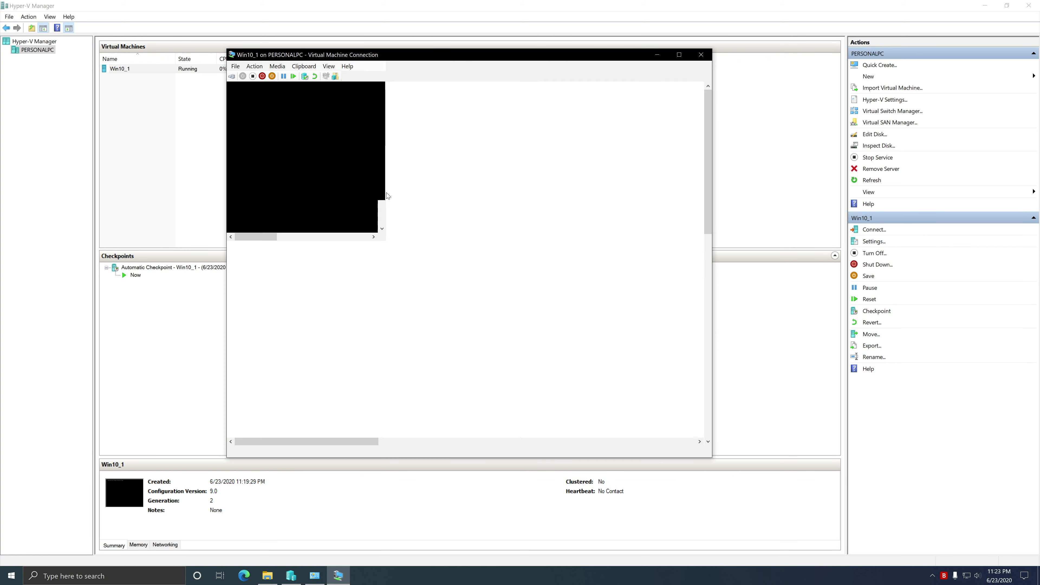
{"action": "key", "text": "Return"}
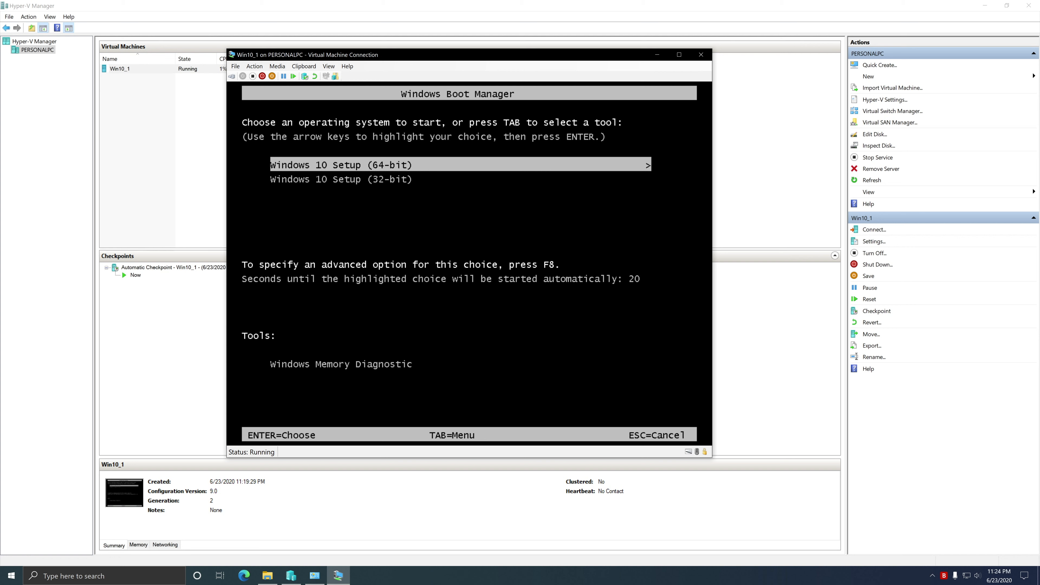
Highlight Windows 10 Setup (32-bit) in the Windows Boot Manager.
{"action": "key", "text": "Down"}
{"action": "key", "text": "Up"}
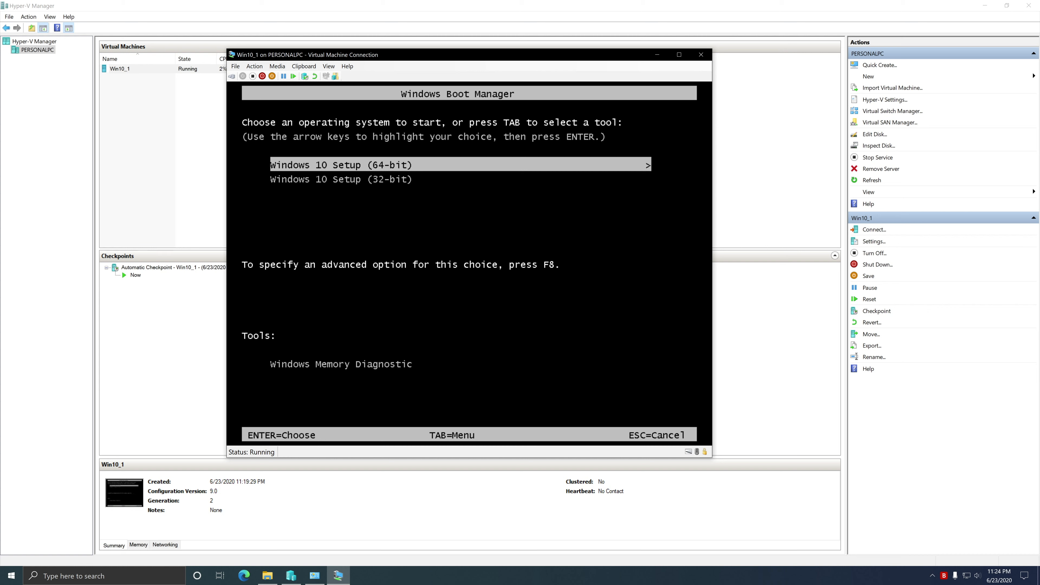
{"action": "key", "text": "Down"}
{"action": "key", "text": "Up"}
{"action": "key", "text": "Down"}
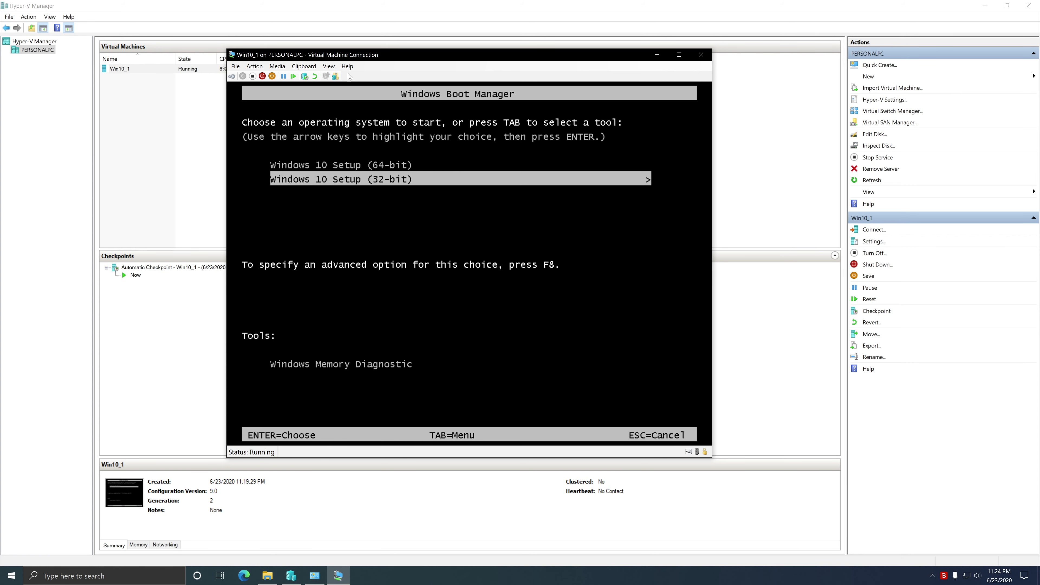
Examine the running Win10_1 virtual machine's settings, from security and firmware to the automatic start and stop actions, and close them without changes.
{"action": "right_click", "coordinate": [152, 71]}
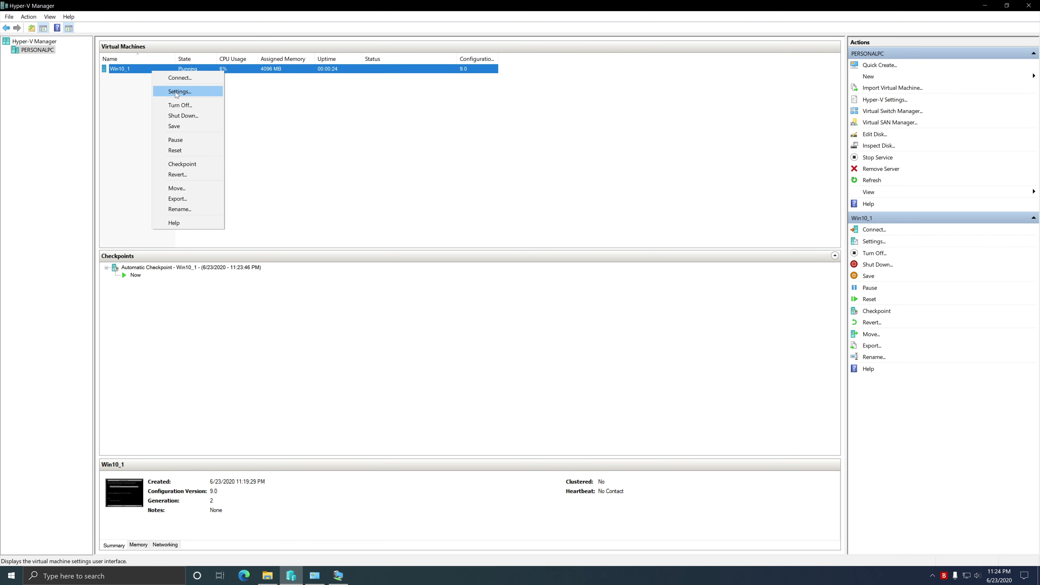
{"action": "left_click", "coordinate": [175, 92]}
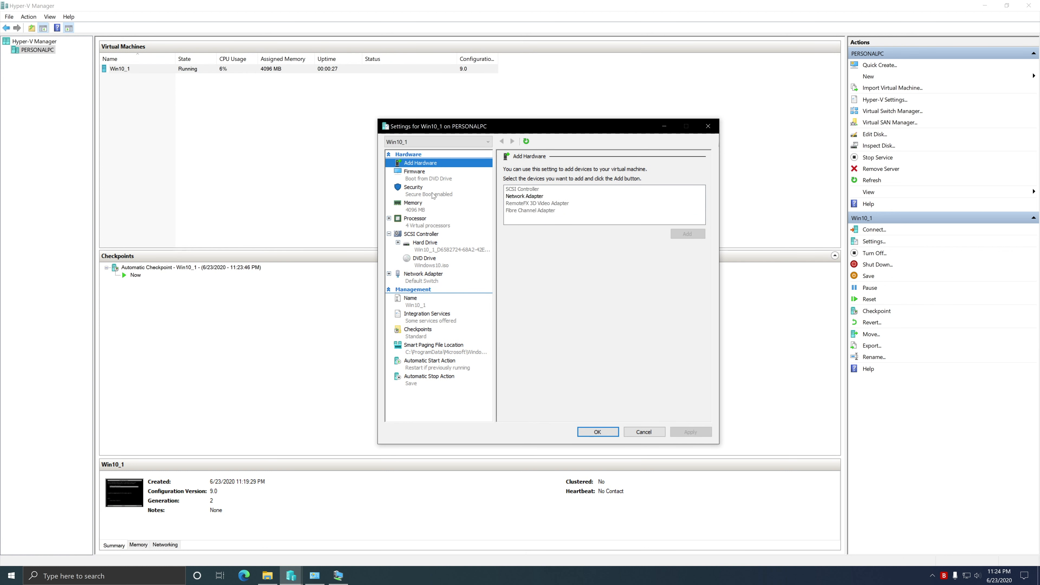
{"action": "left_click", "coordinate": [435, 190]}
{"action": "left_click", "coordinate": [439, 179]}
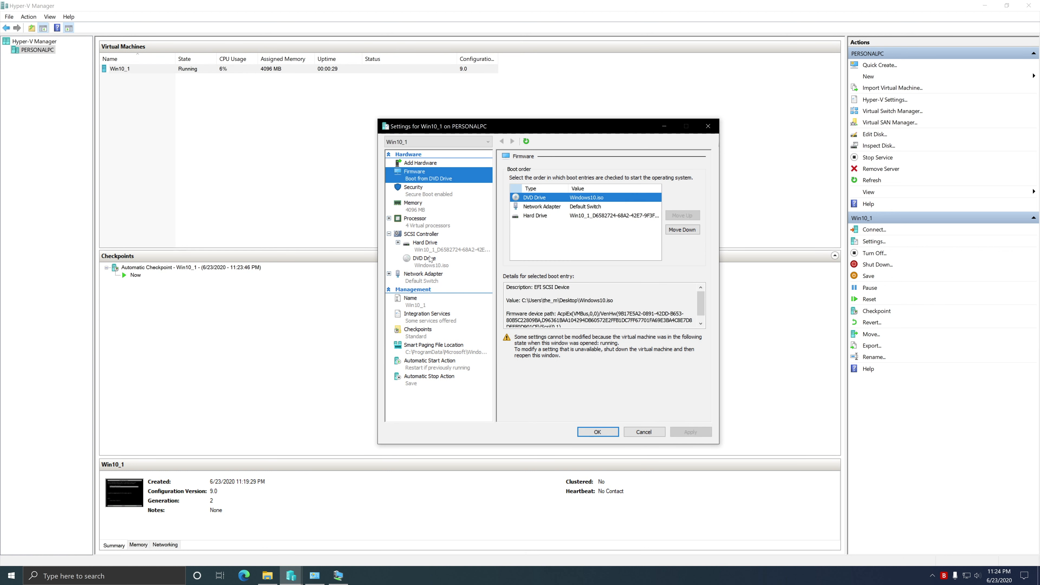
{"action": "left_click", "coordinate": [449, 316]}
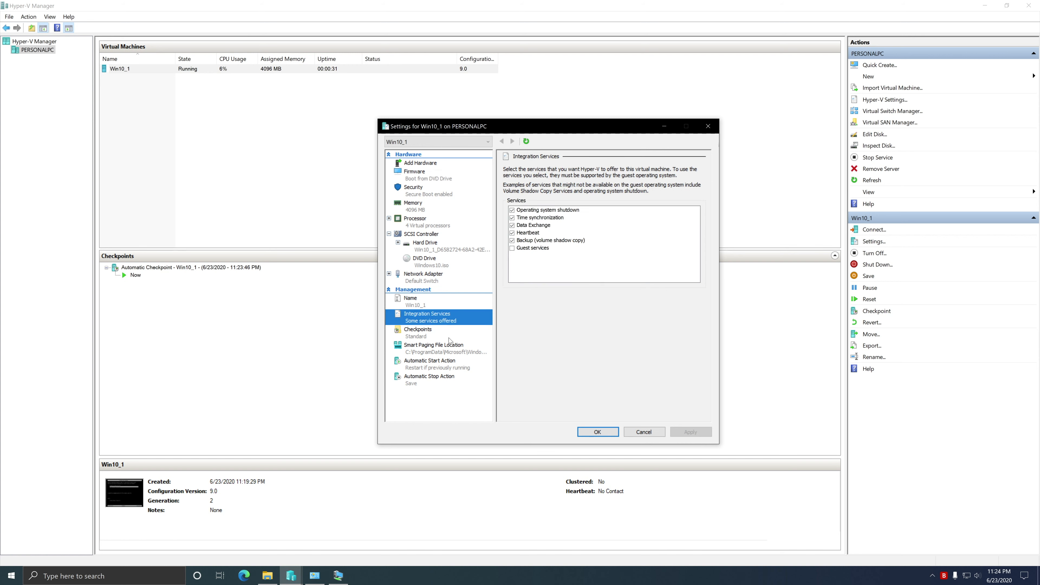
{"action": "left_click", "coordinate": [452, 336]}
{"action": "left_click", "coordinate": [448, 352]}
{"action": "left_click", "coordinate": [445, 367]}
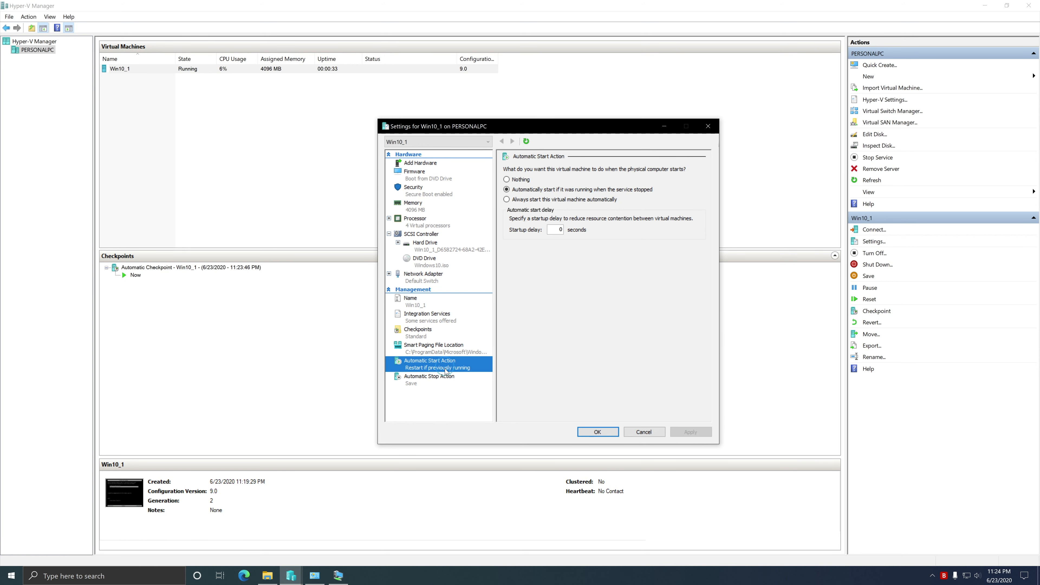
{"action": "left_click", "coordinate": [446, 385]}
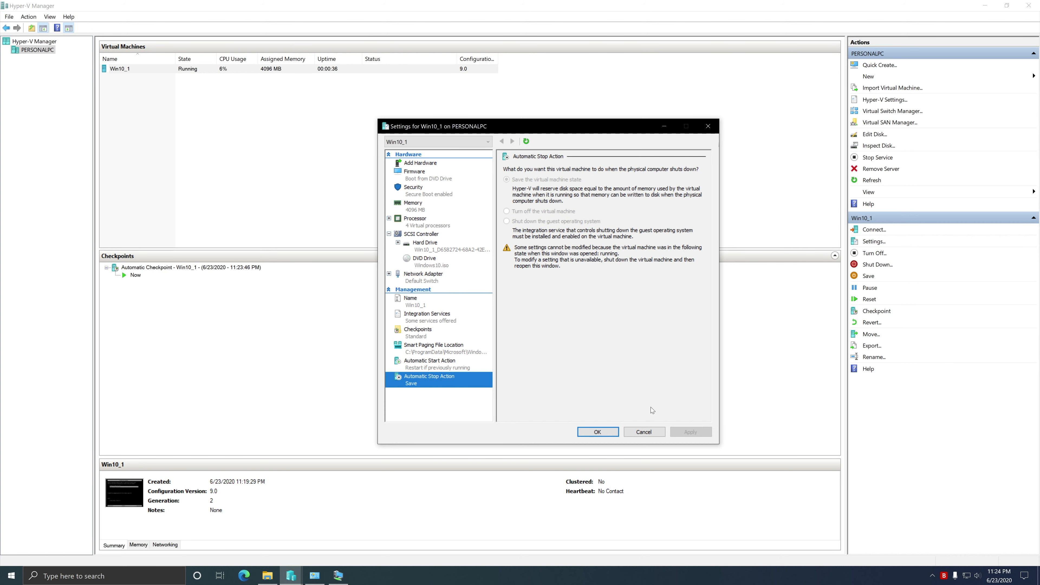
{"action": "left_click", "coordinate": [644, 432]}
Return to the Win10_1 virtual machine connection and start Windows 10 Setup (64-bit) from the boot menu.
{"action": "left_click", "coordinate": [338, 576]}
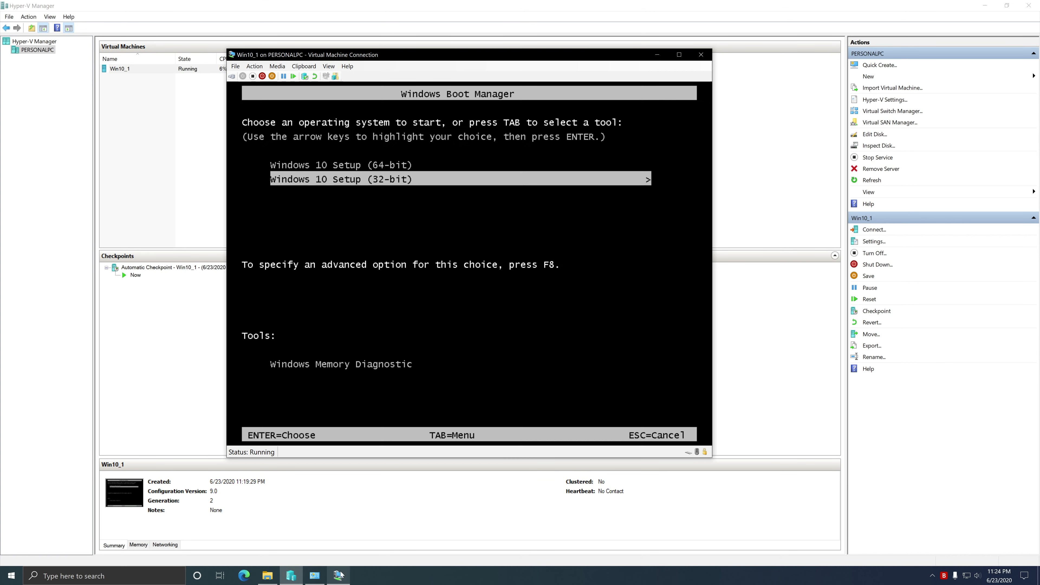
{"action": "key", "text": "Up"}
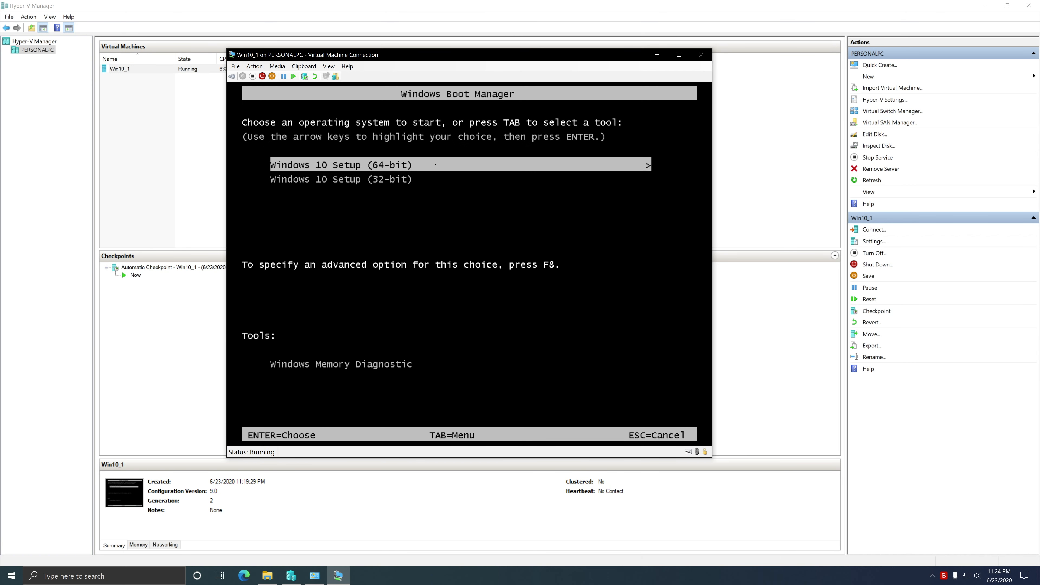
{"action": "key", "text": "Return"}
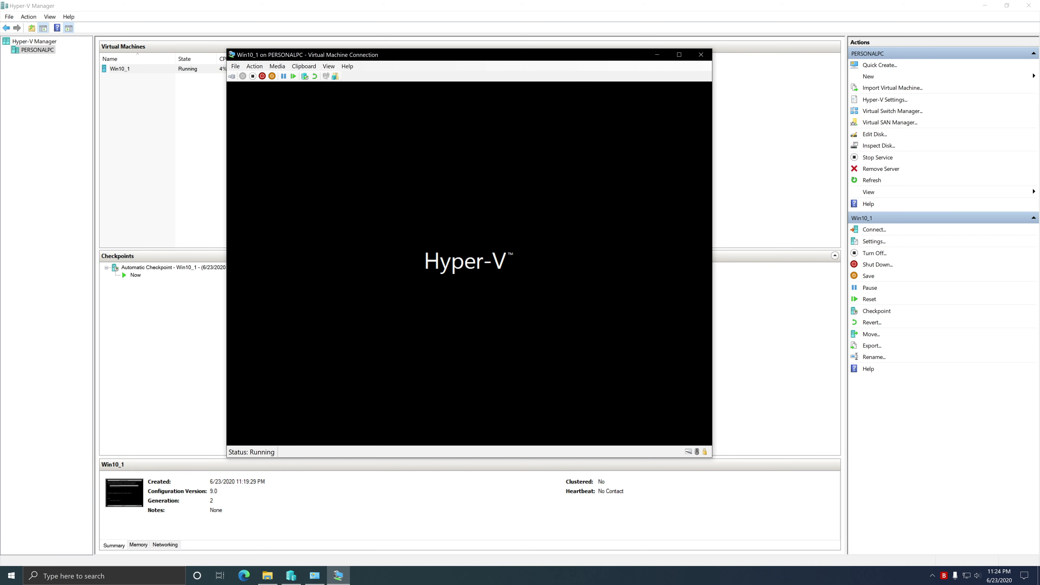